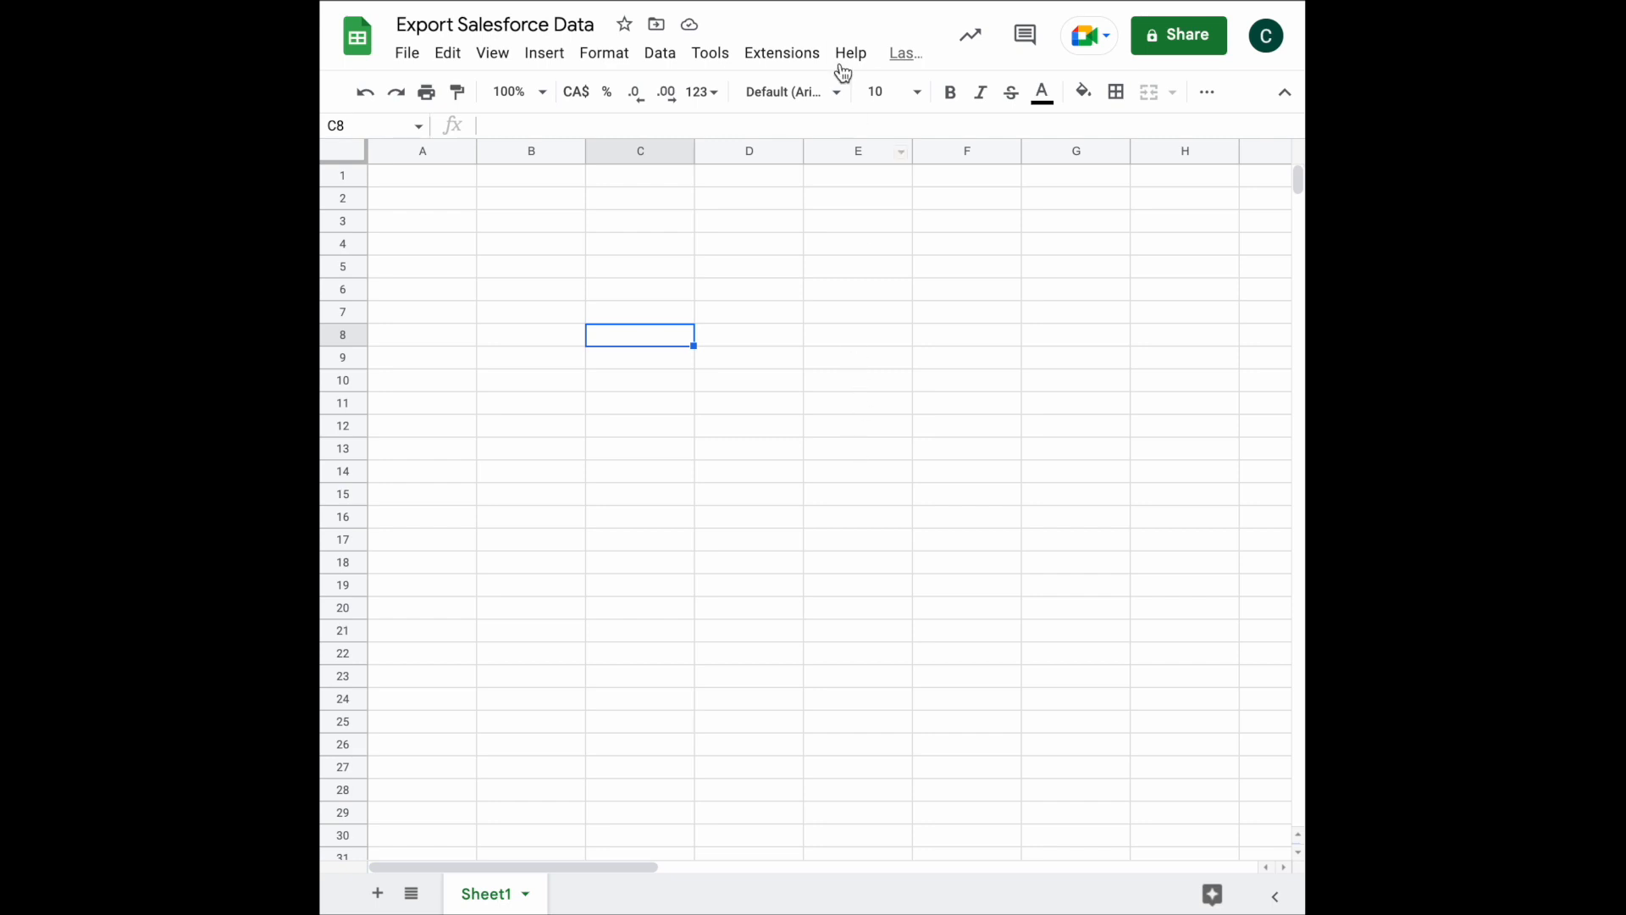
Step: Launch the SyncWith | Any API add-on sidebar for the spreadsheet
left_click(793, 56)
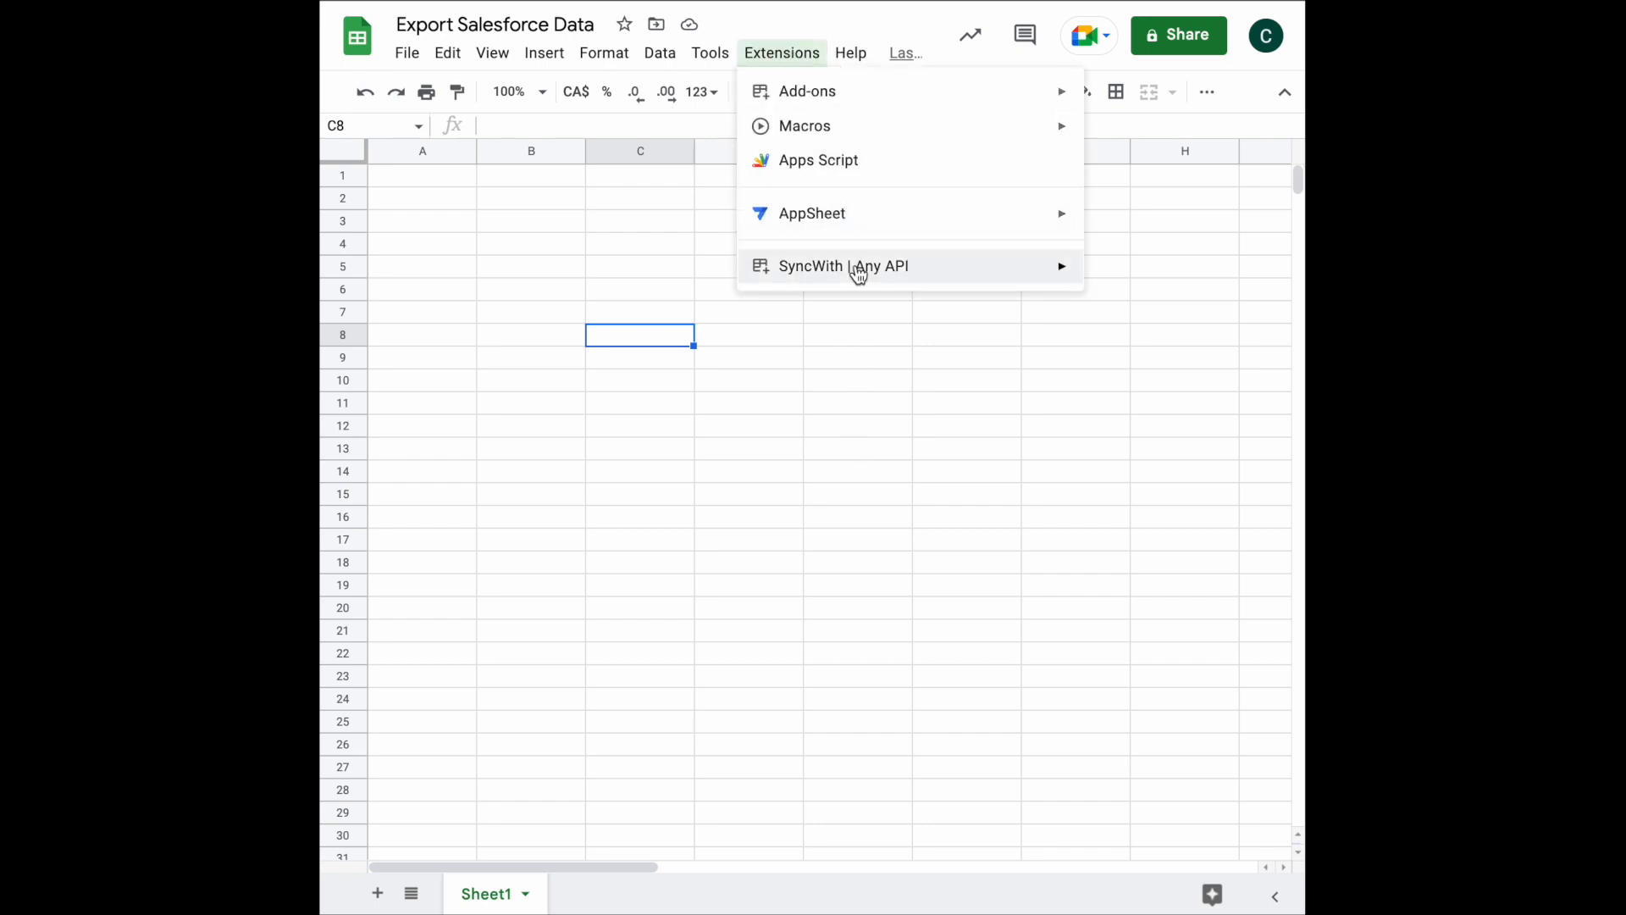
mouse_move(858, 269)
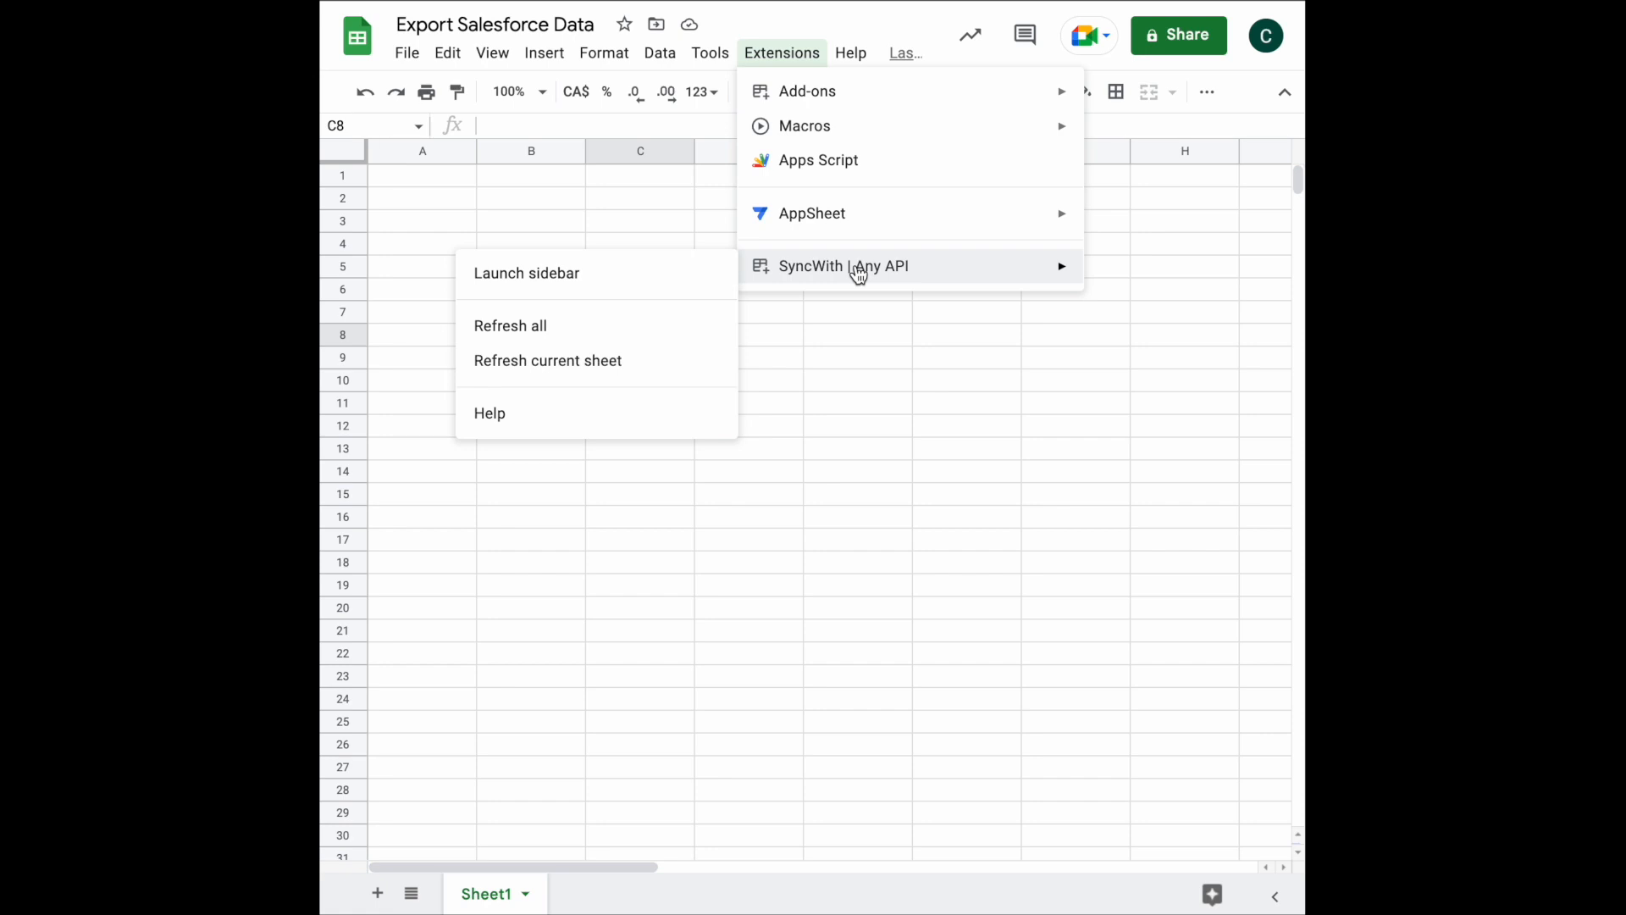
mouse_move(869, 102)
left_click(670, 269)
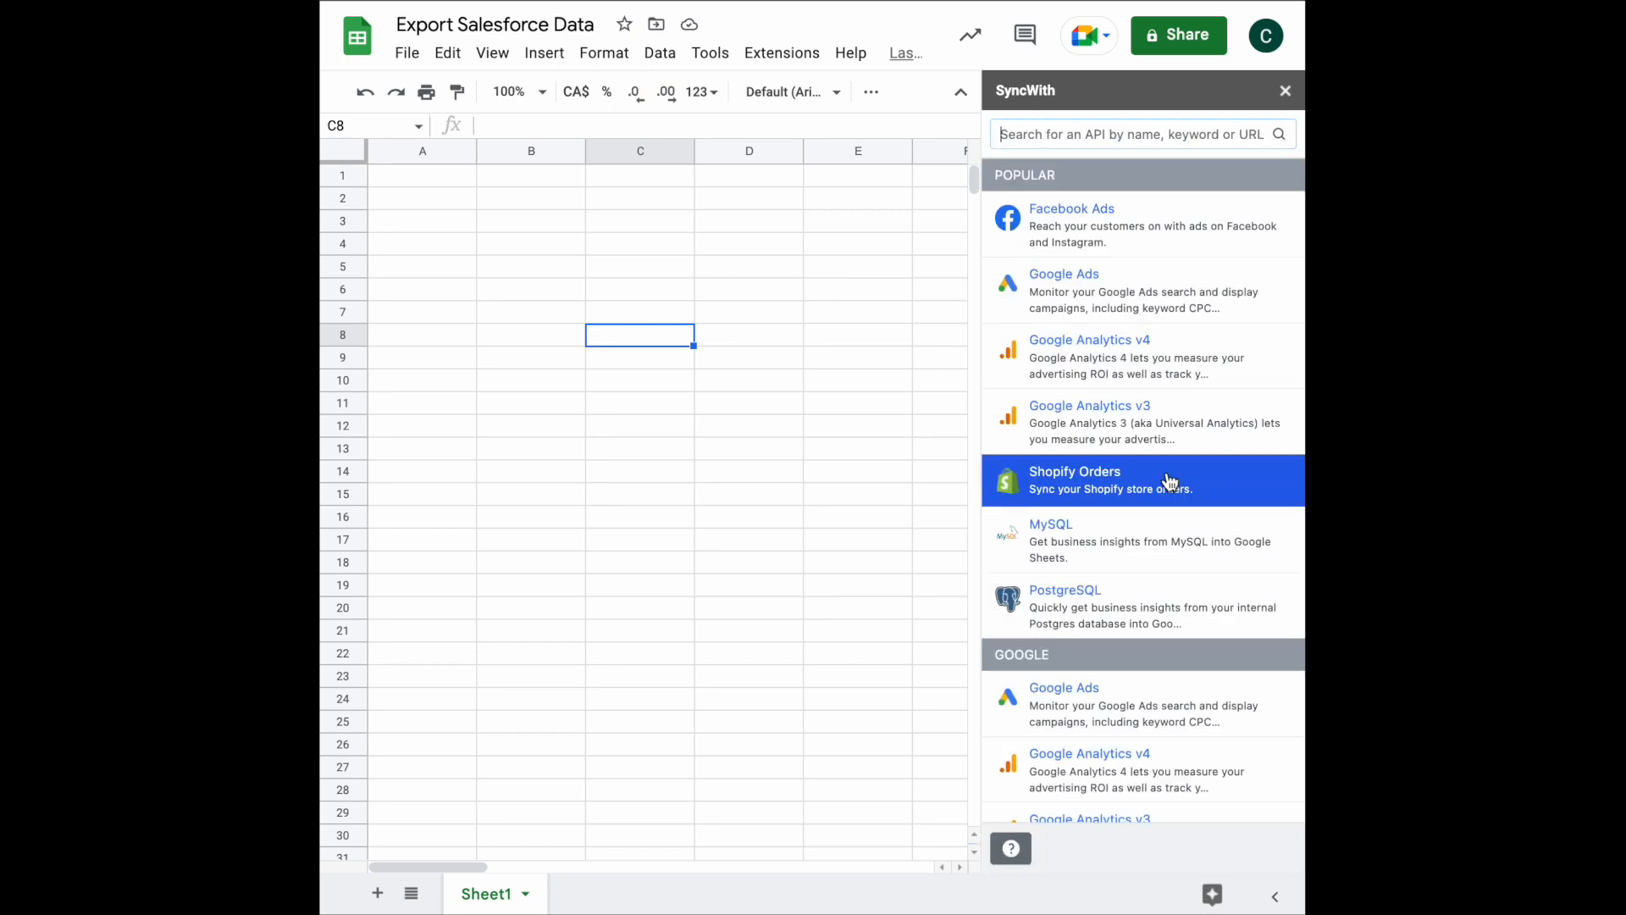
Step: Search the API list for "sale" and choose the Salesforce SOQL connector
scroll(1169, 481, "down", 4)
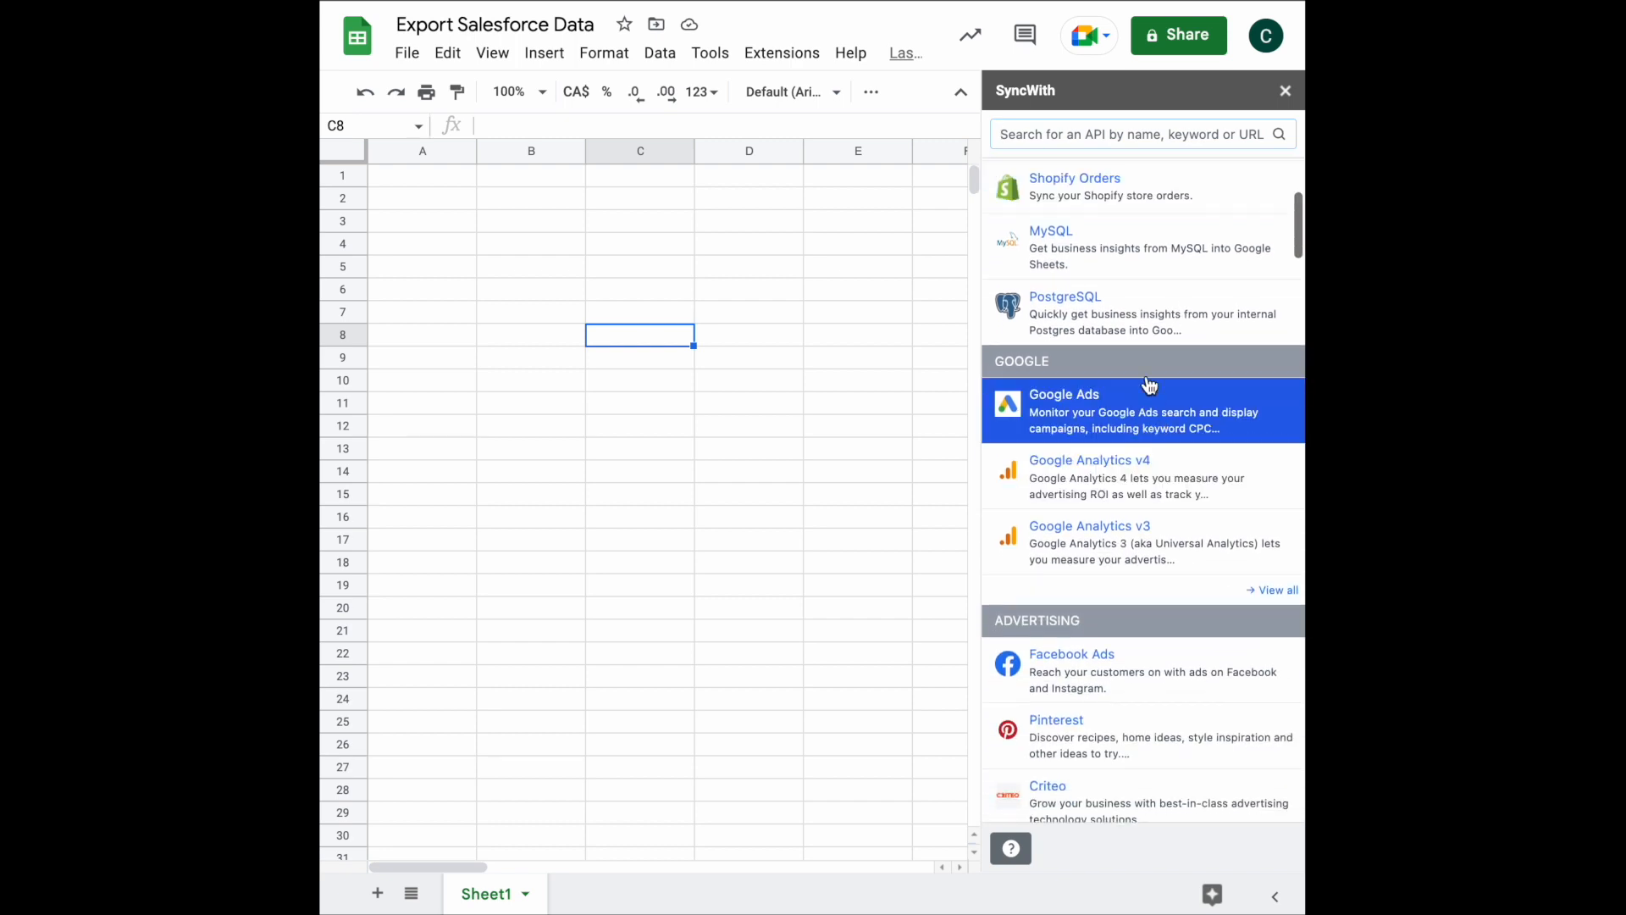
scroll(1145, 320, "up", 2)
scroll(1145, 319, "up", 3)
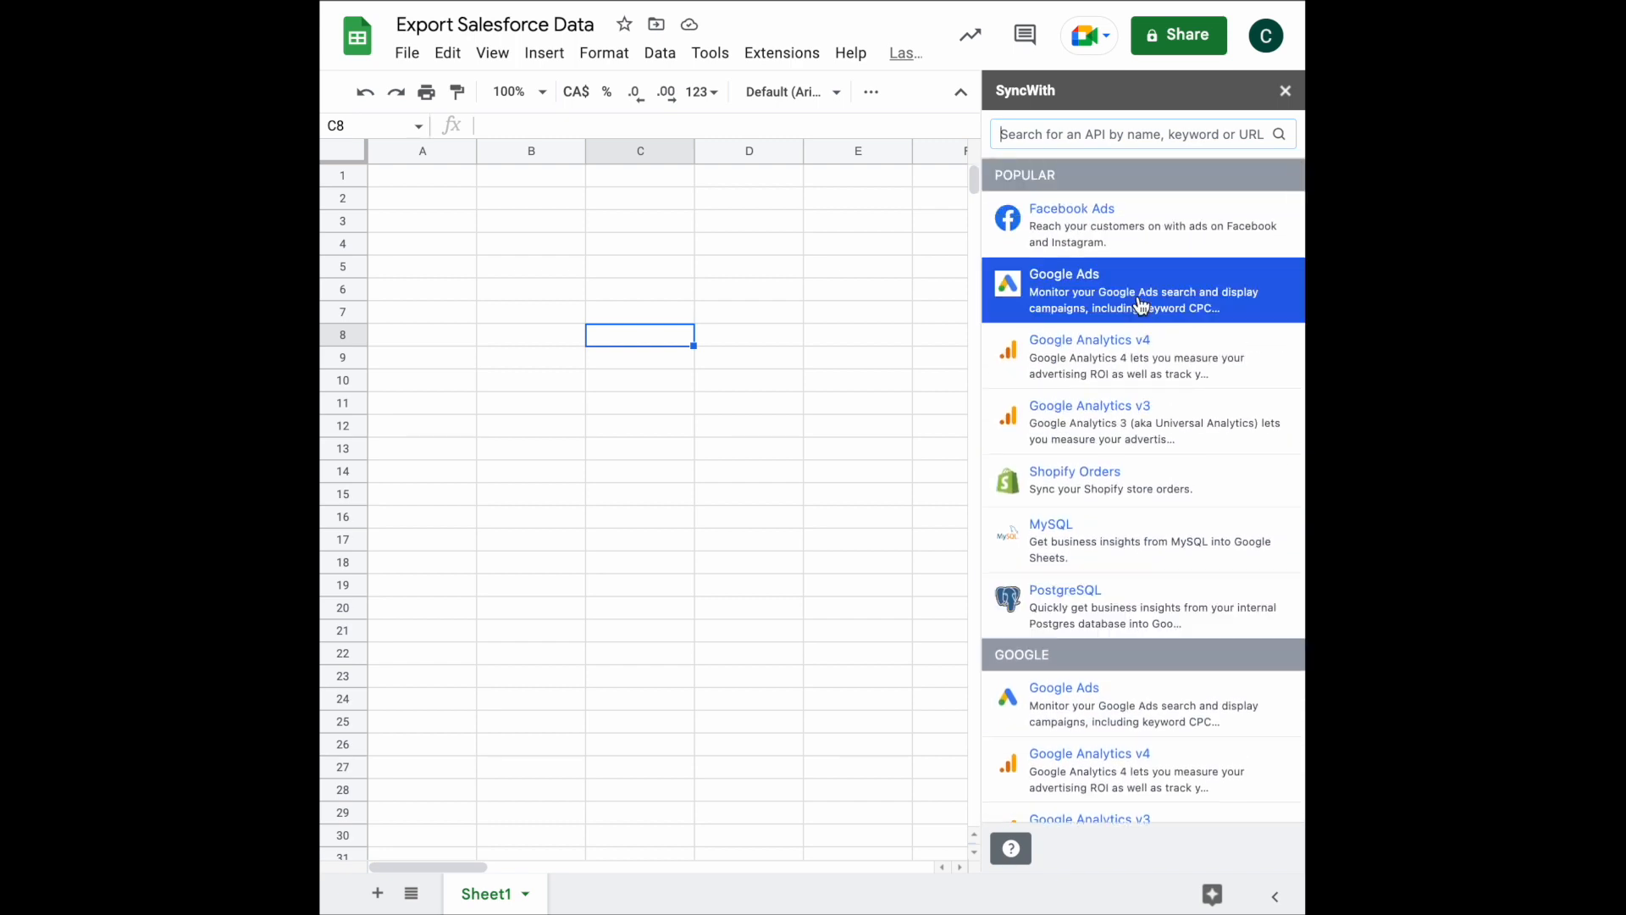
left_click(1103, 134)
type("sale")
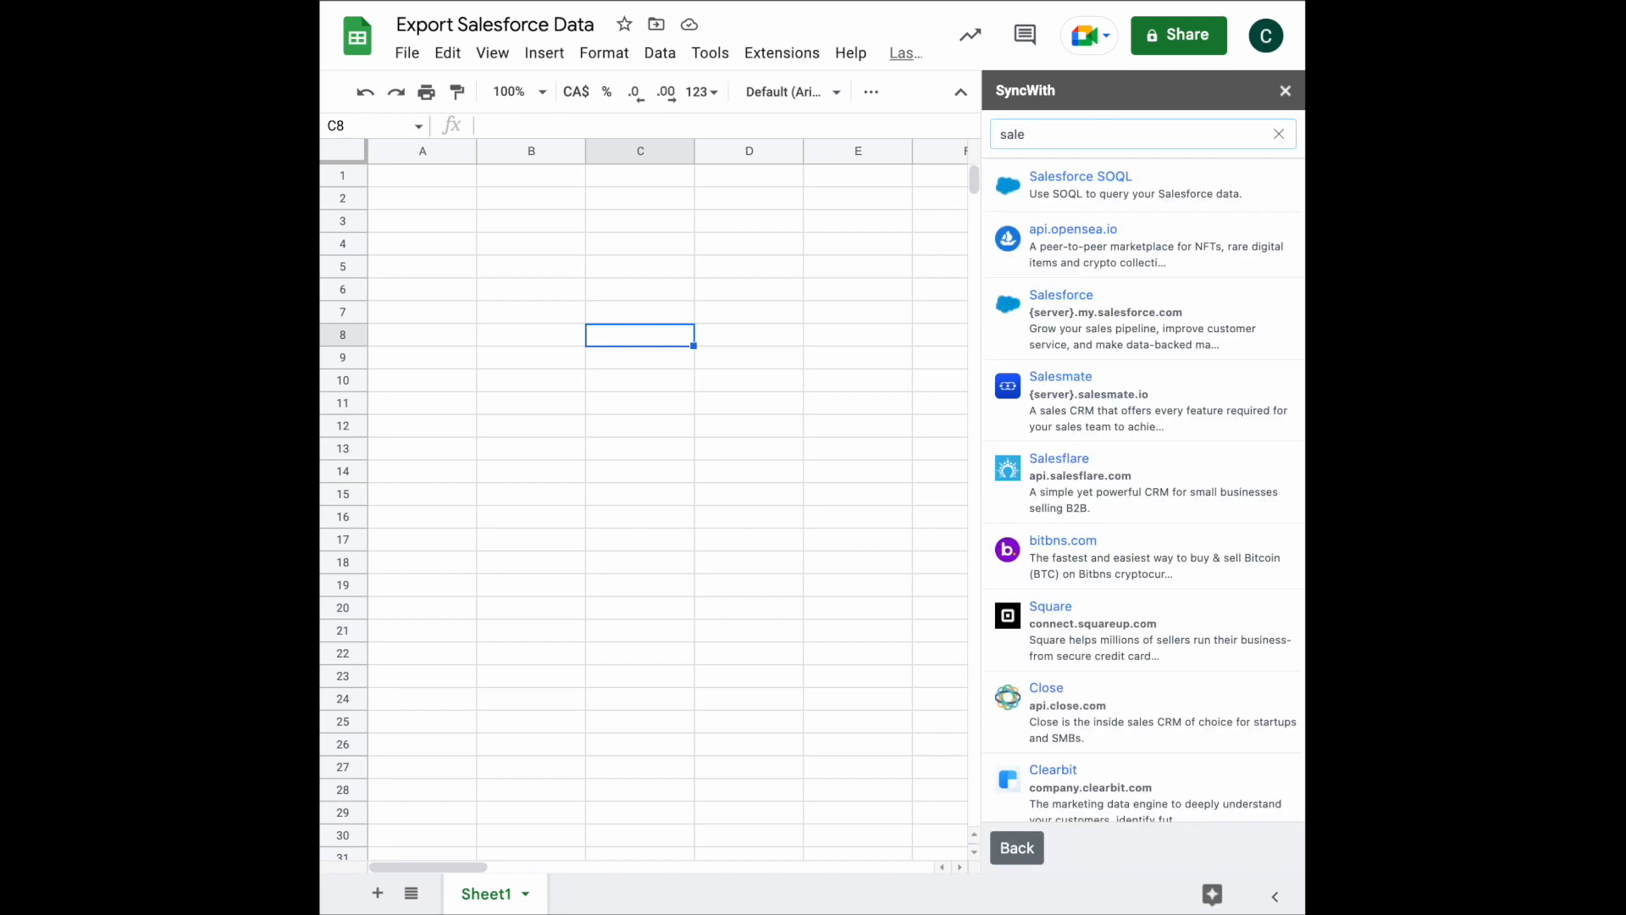
left_click(1143, 179)
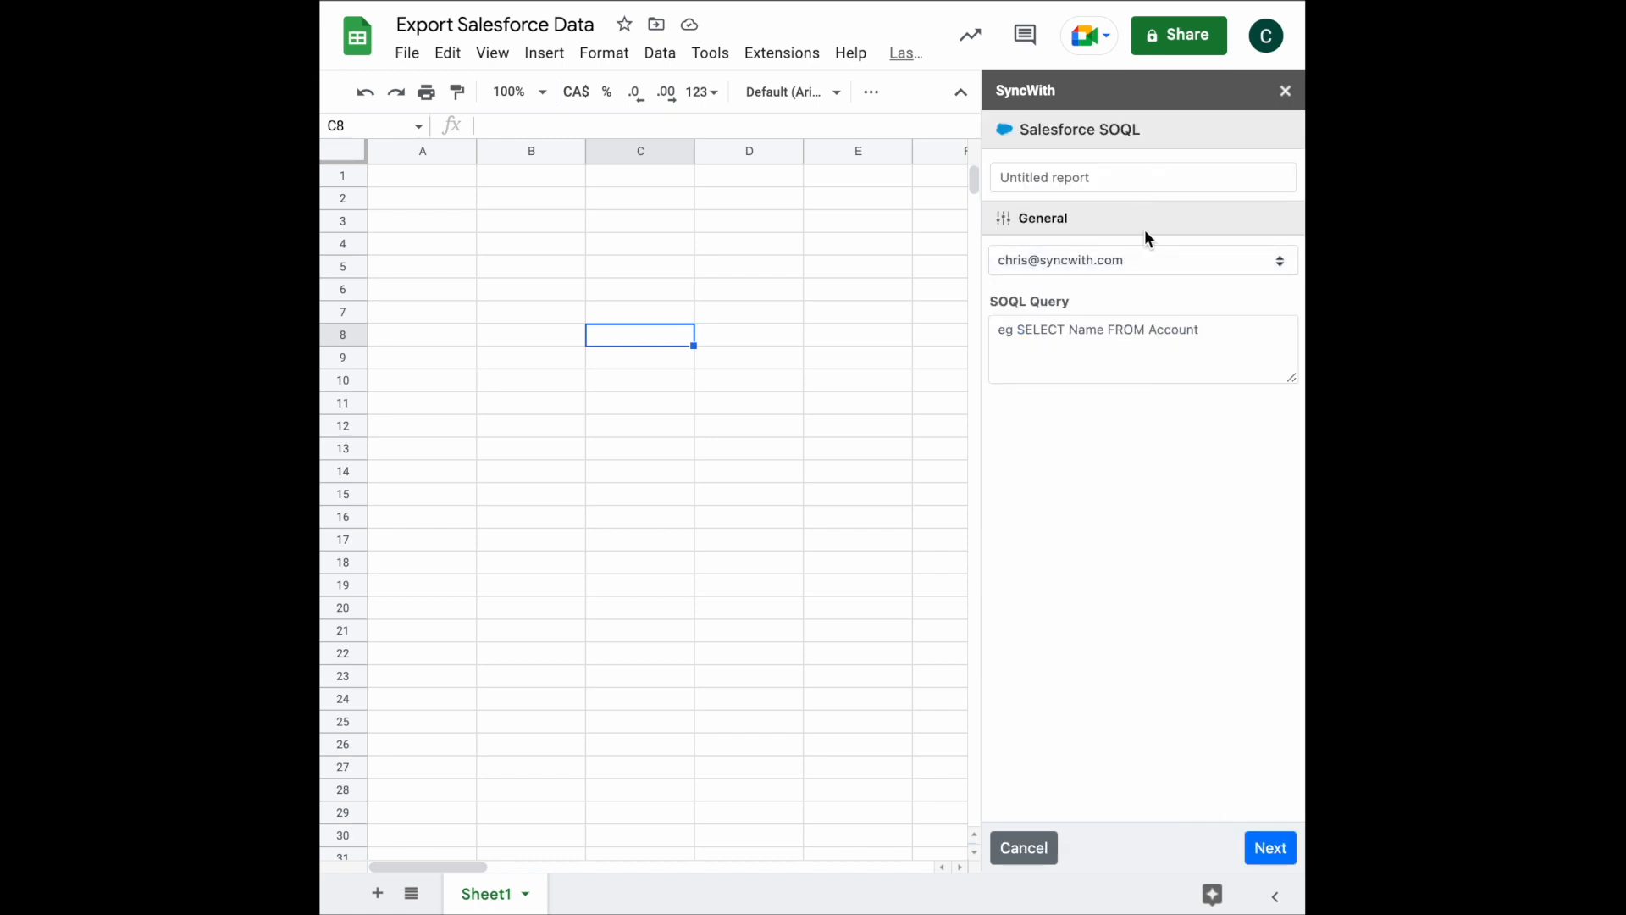
Step: Enter the SOQL query "select name from opportunity" and continue to the sheet settings
left_click(1072, 345)
type("sel")
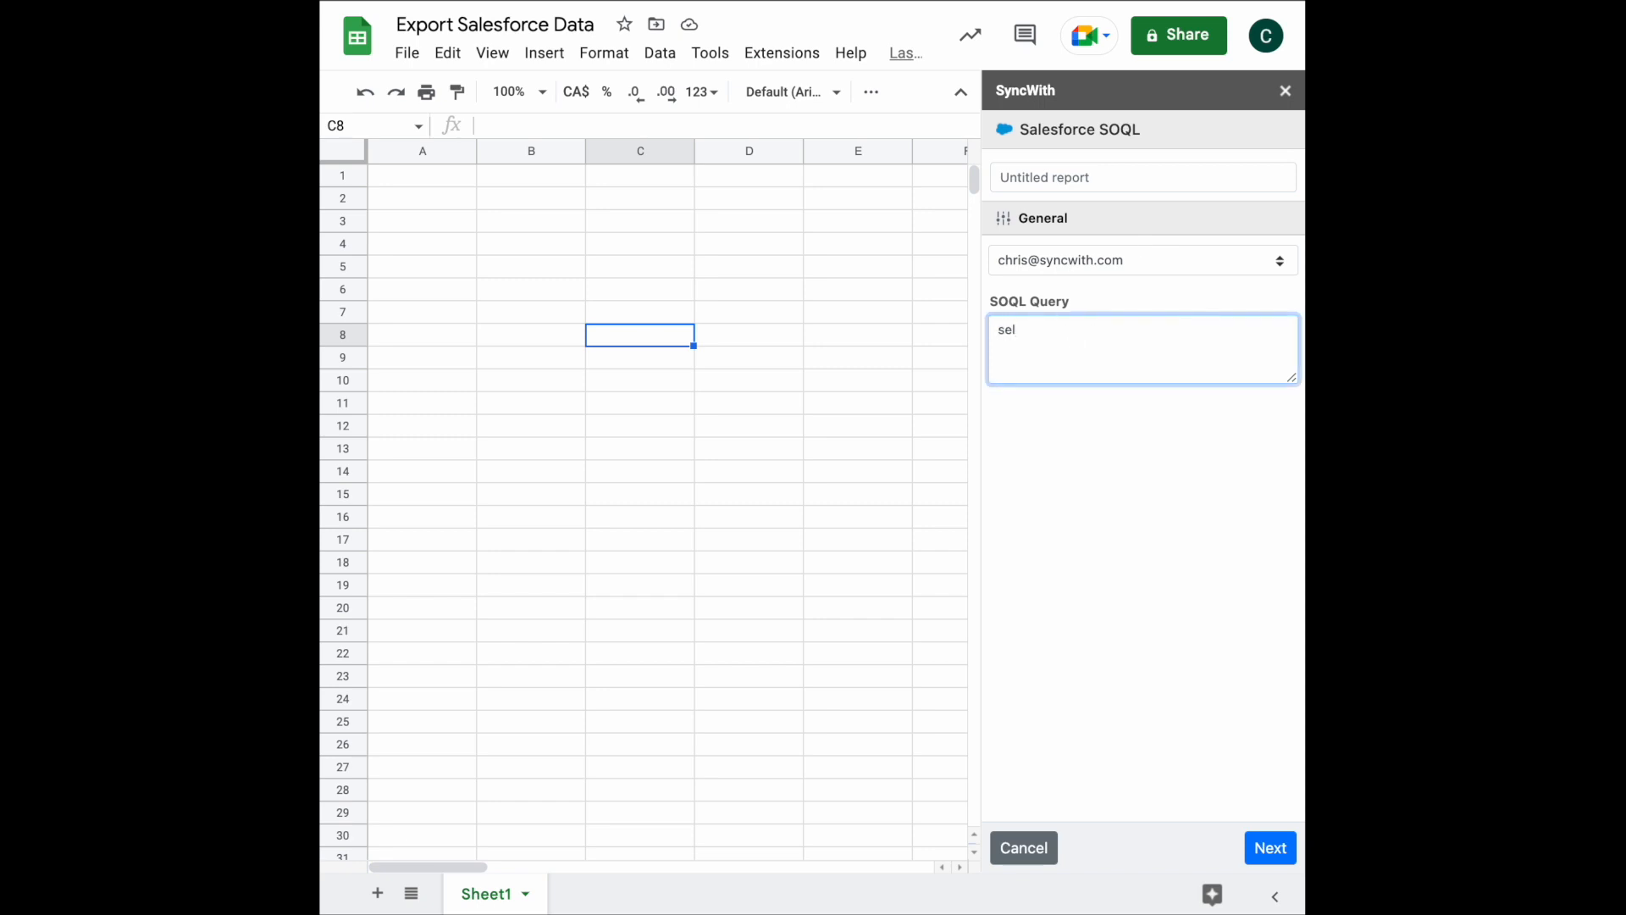
type("ect name from opportunity")
left_click(1278, 854)
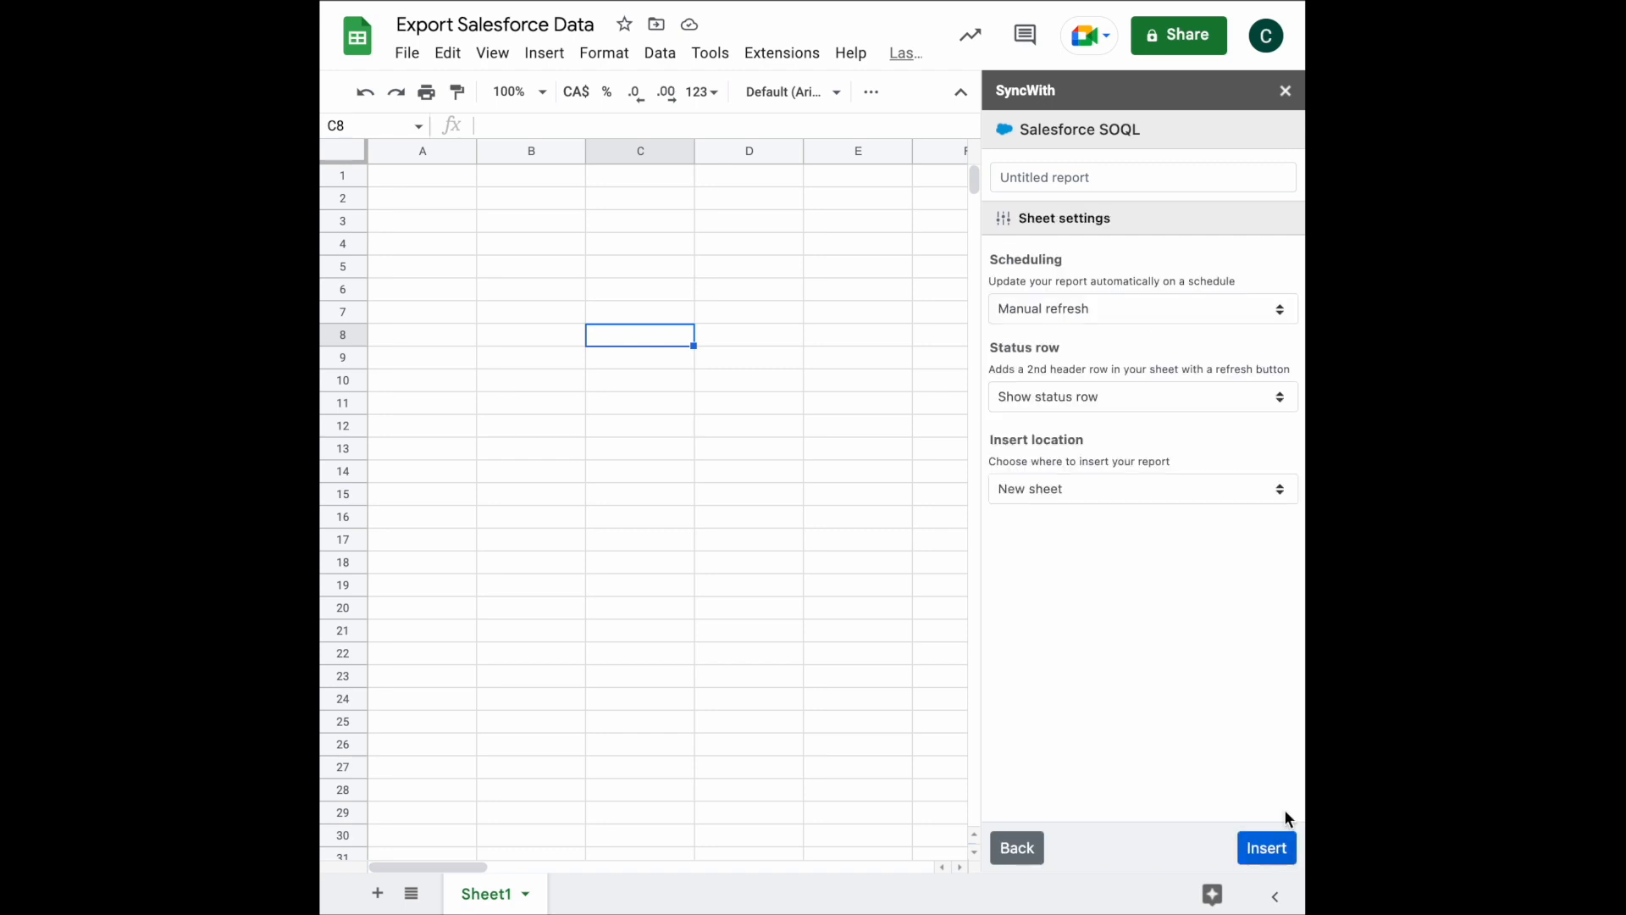
Step: Select cell A1, set the insert location to Currently selected cell, and insert the report
left_click(437, 178)
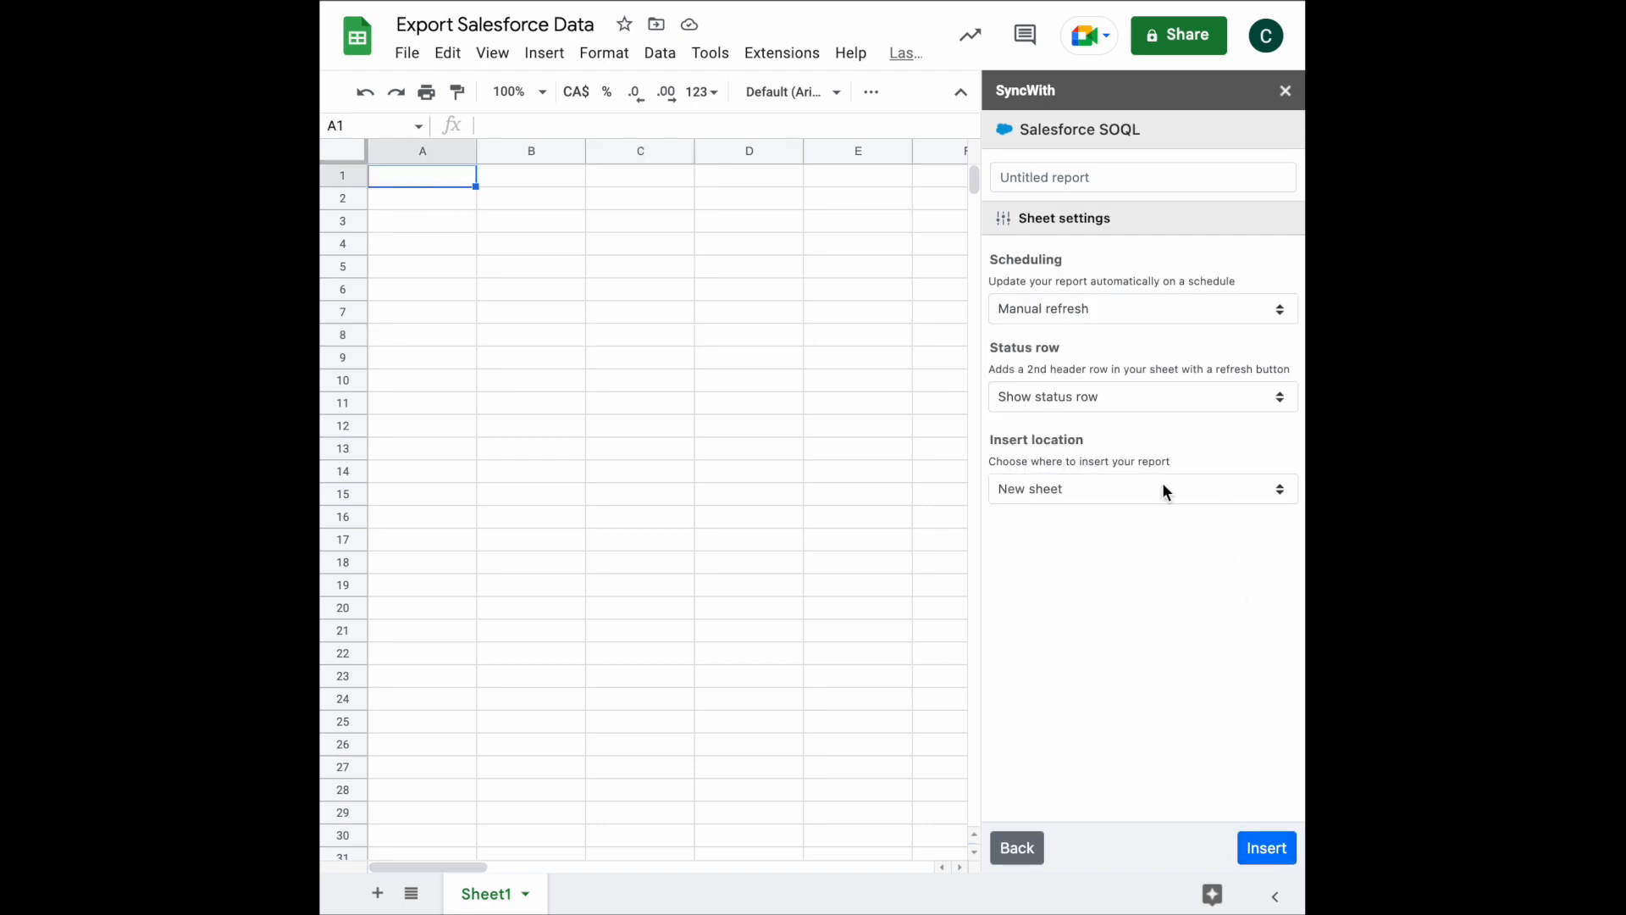
left_click(1064, 493)
left_click(1091, 513)
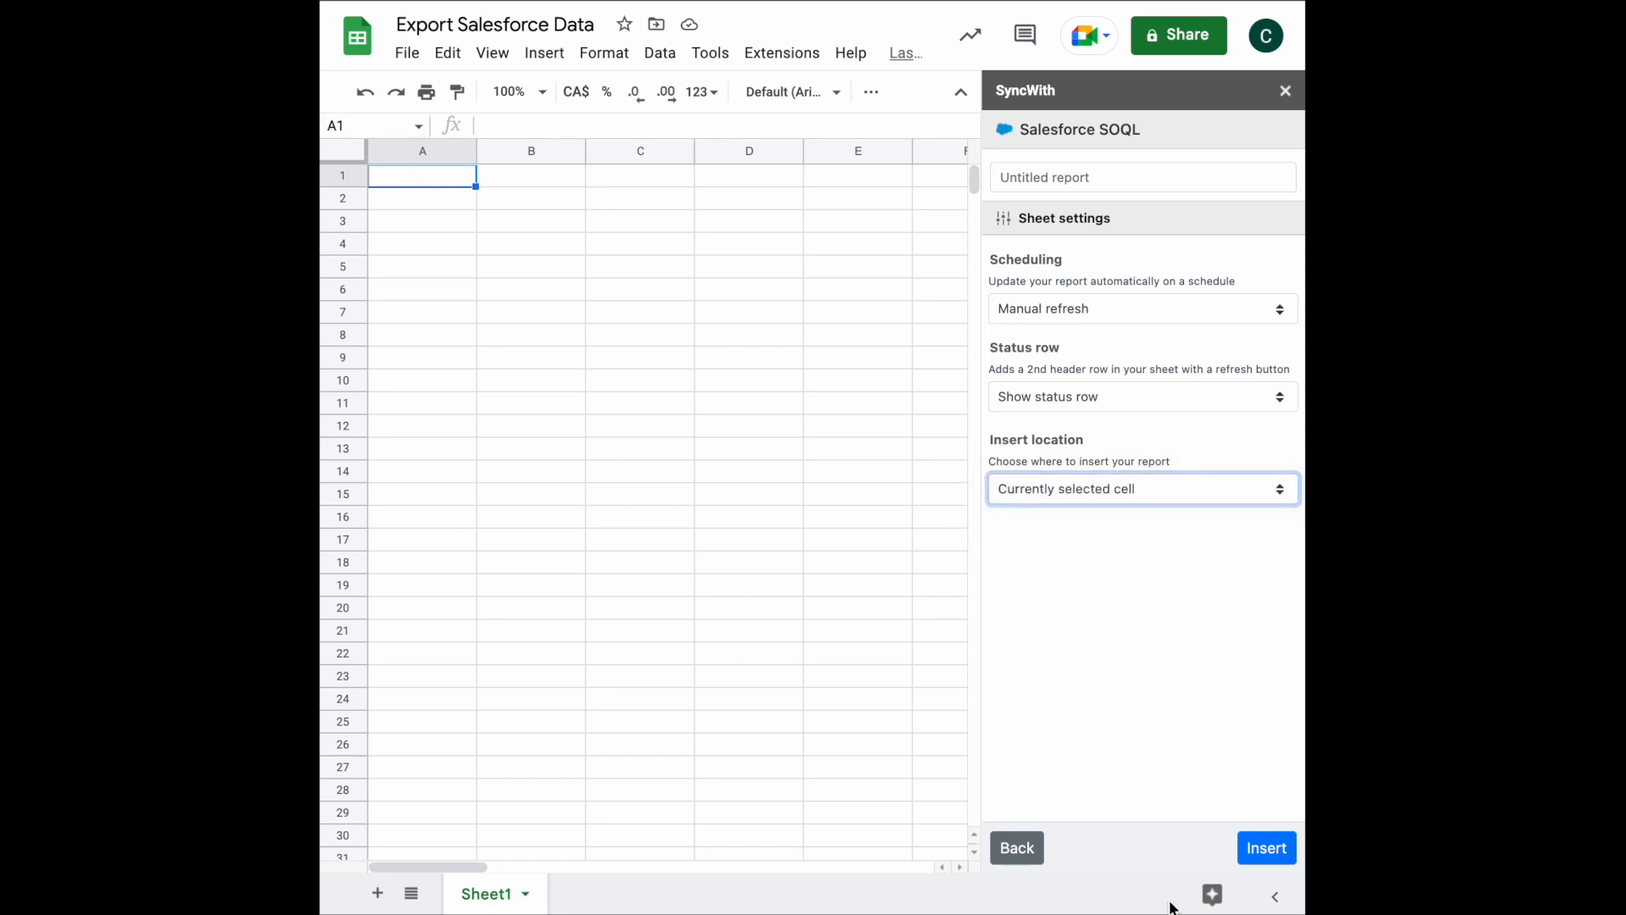
left_click(1261, 848)
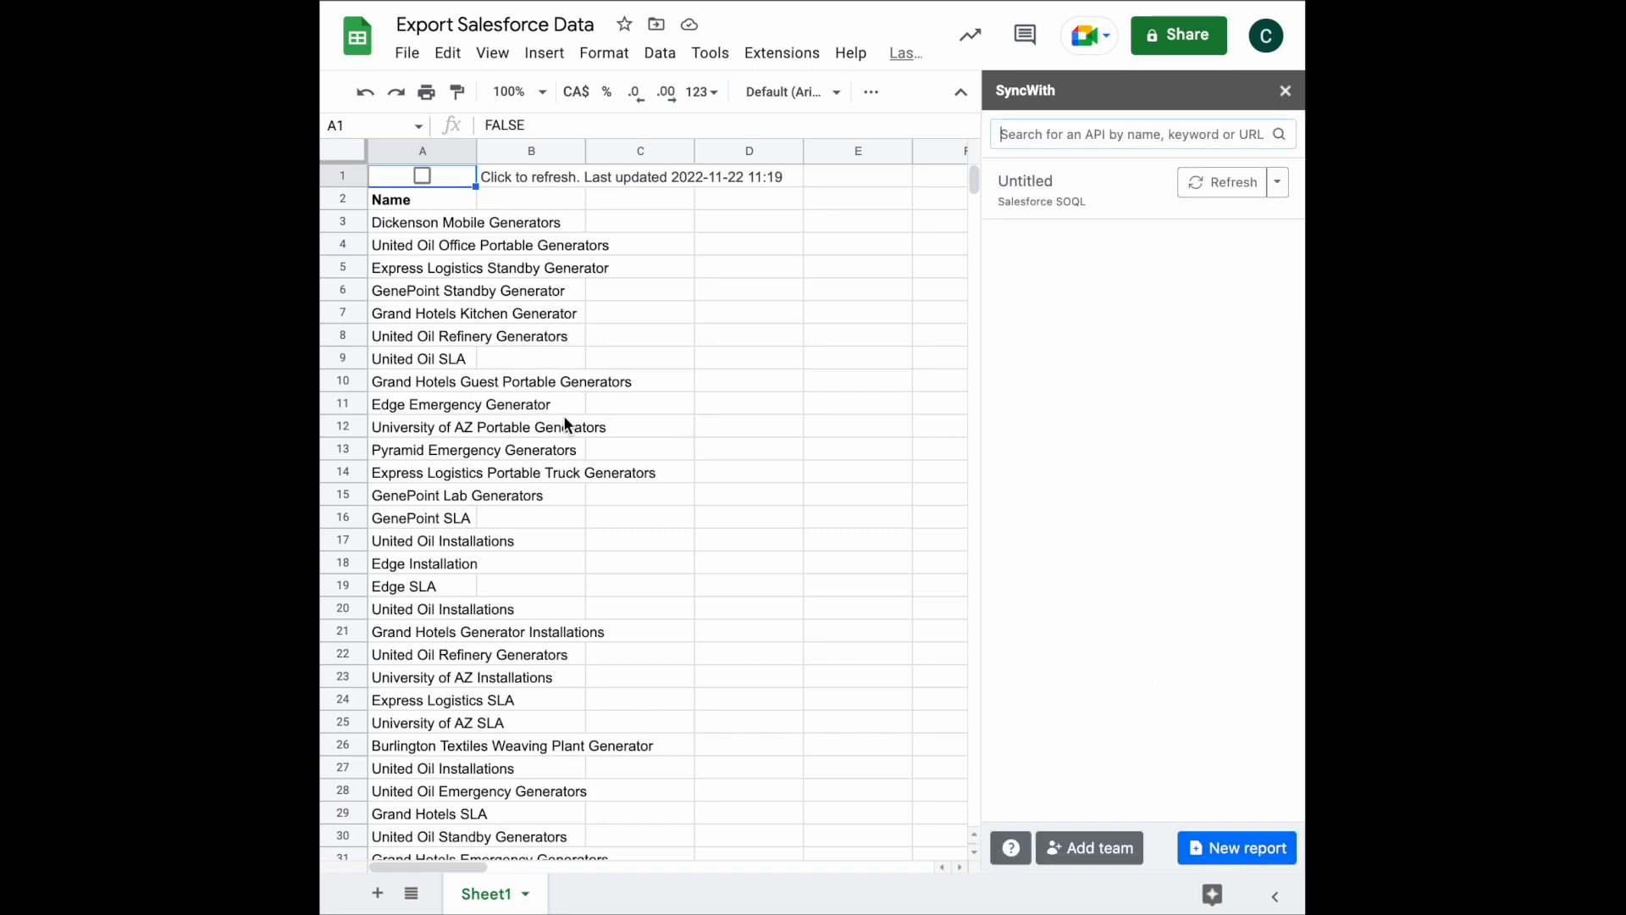
Step: Open the untitled report for editing and name it Opportunities, keeping the current Salesforce login
scroll(682, 451, "down", 3)
scroll(684, 454, "up", 3)
left_click(1025, 202)
left_click(1094, 178)
type("Opportunities")
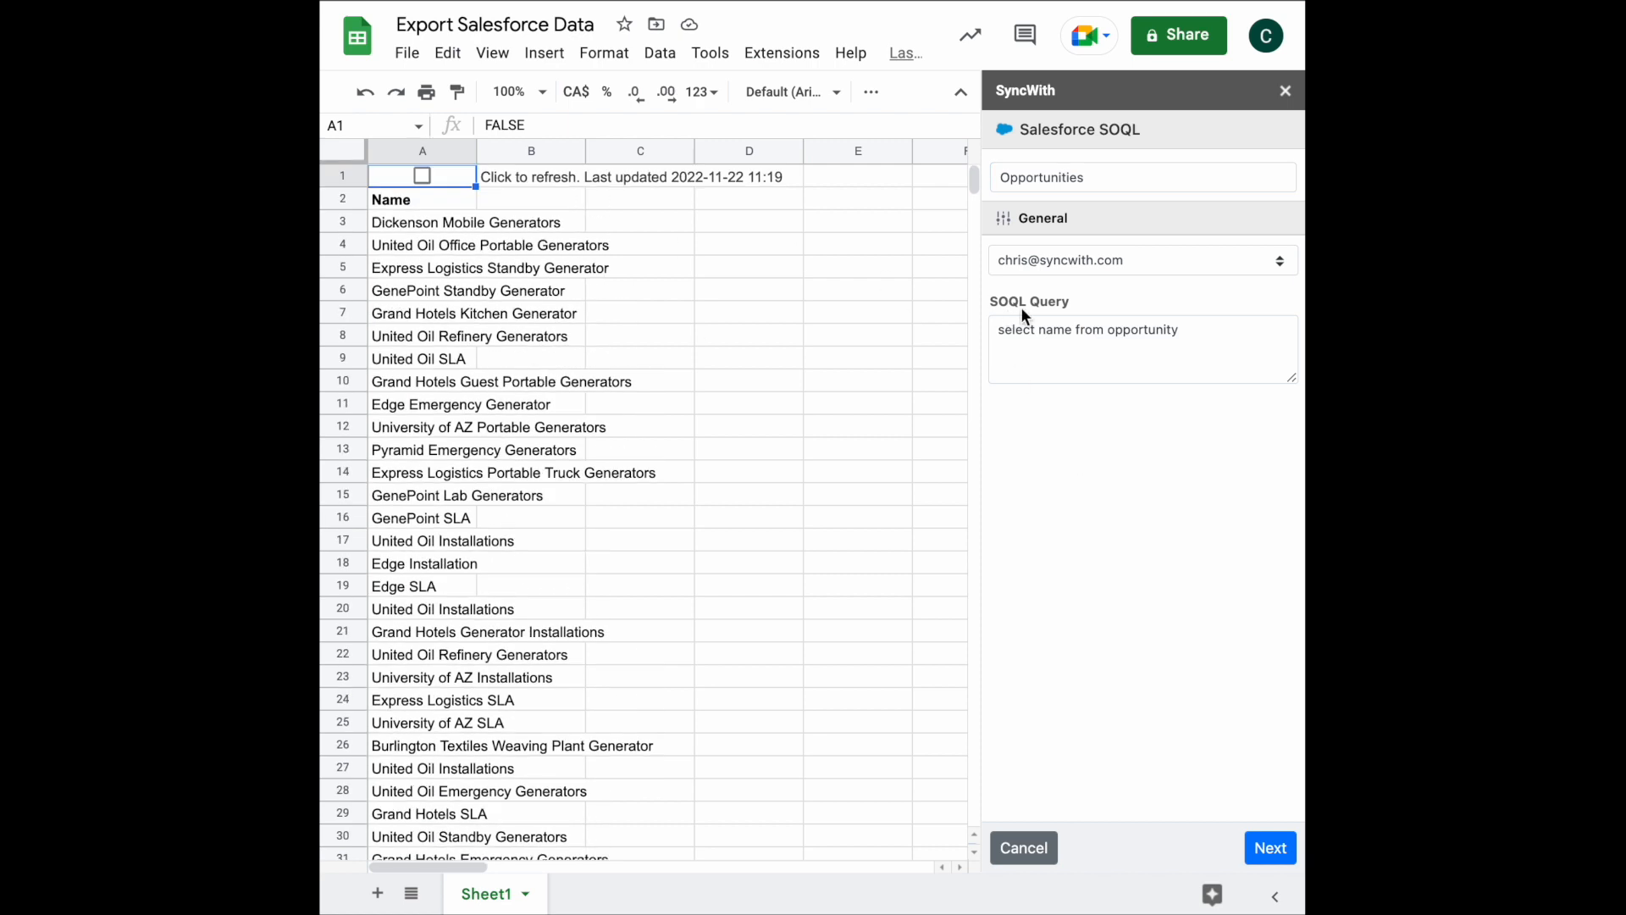
left_click(1177, 263)
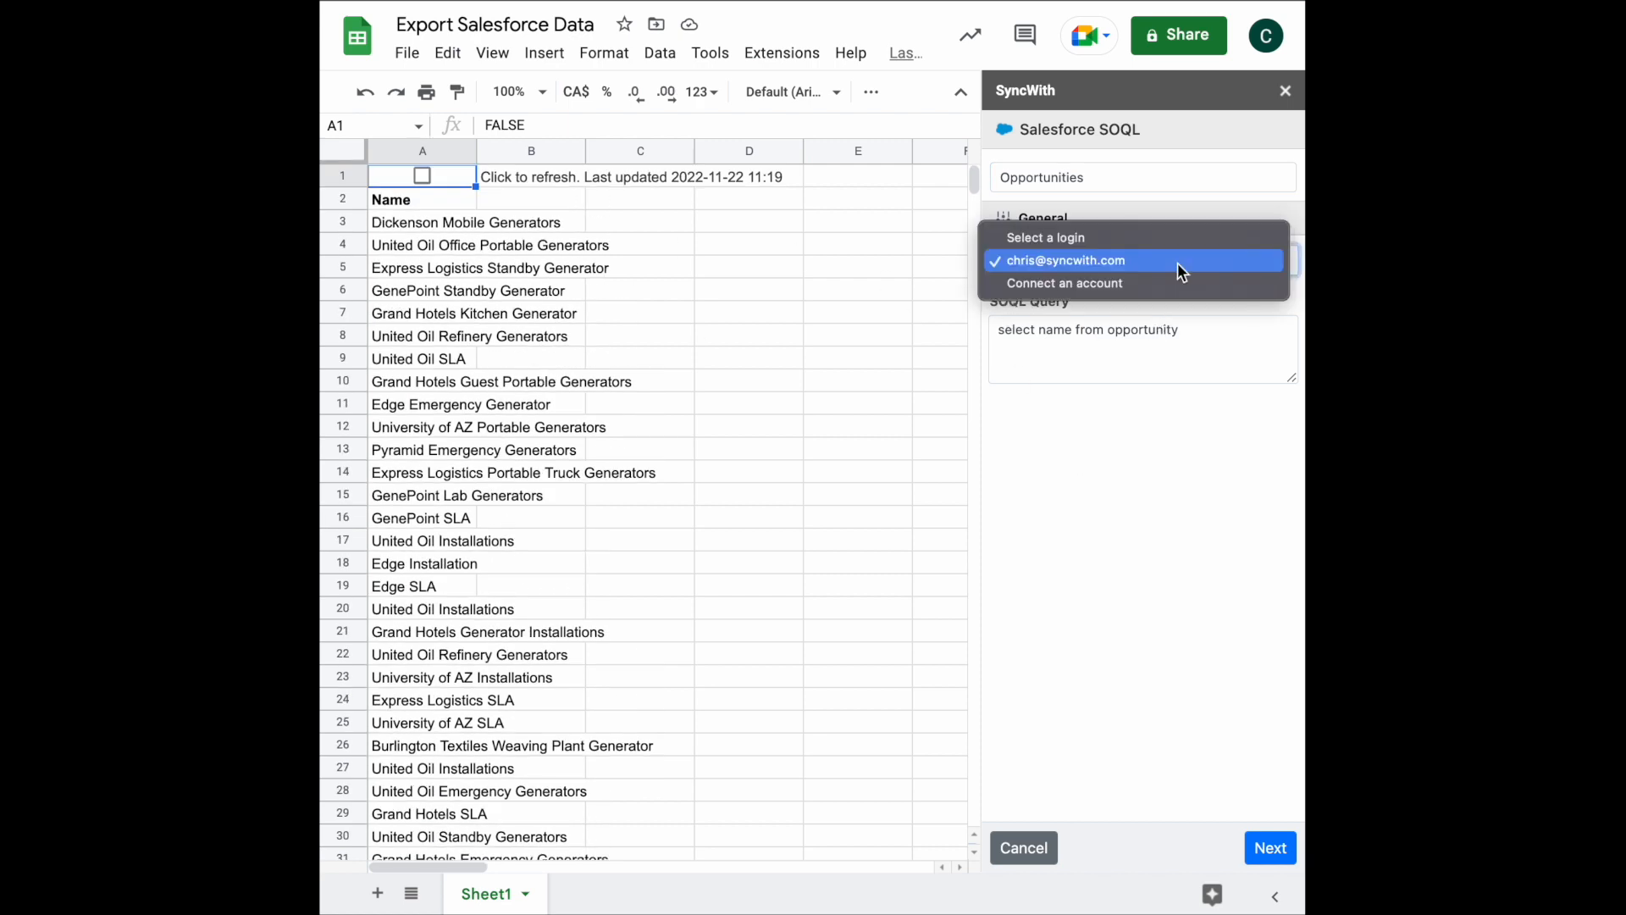
left_click(1178, 263)
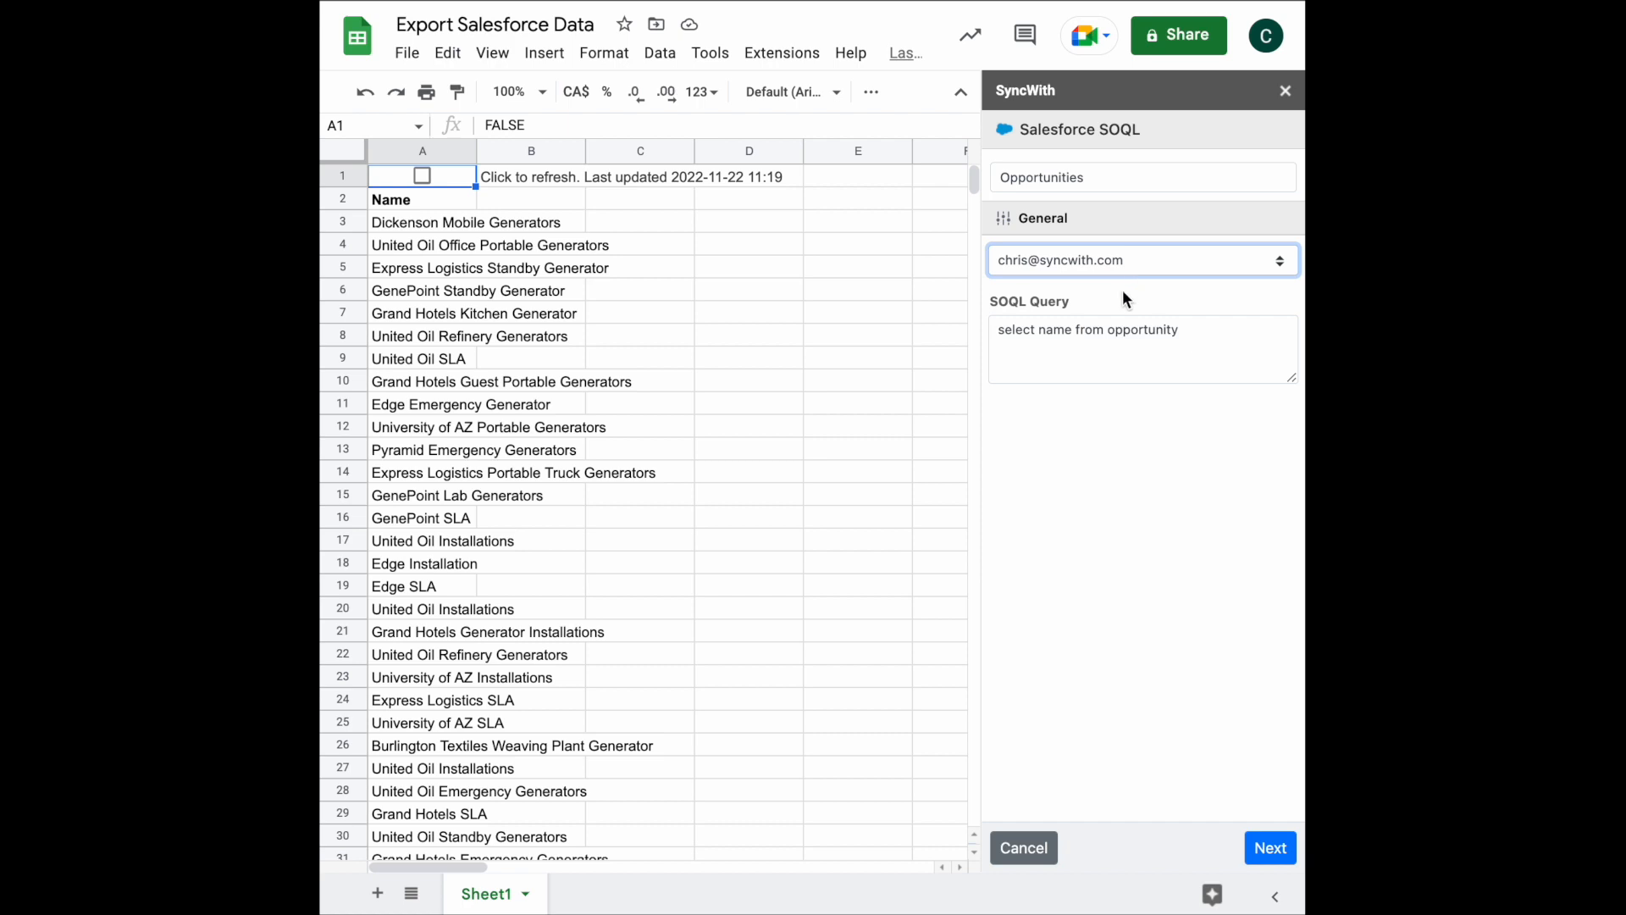
Step: Change the SOQL query to "select fields(all) from opportunity limit 200" and update the report in the sheet
left_click_drag(1072, 333, 1040, 332)
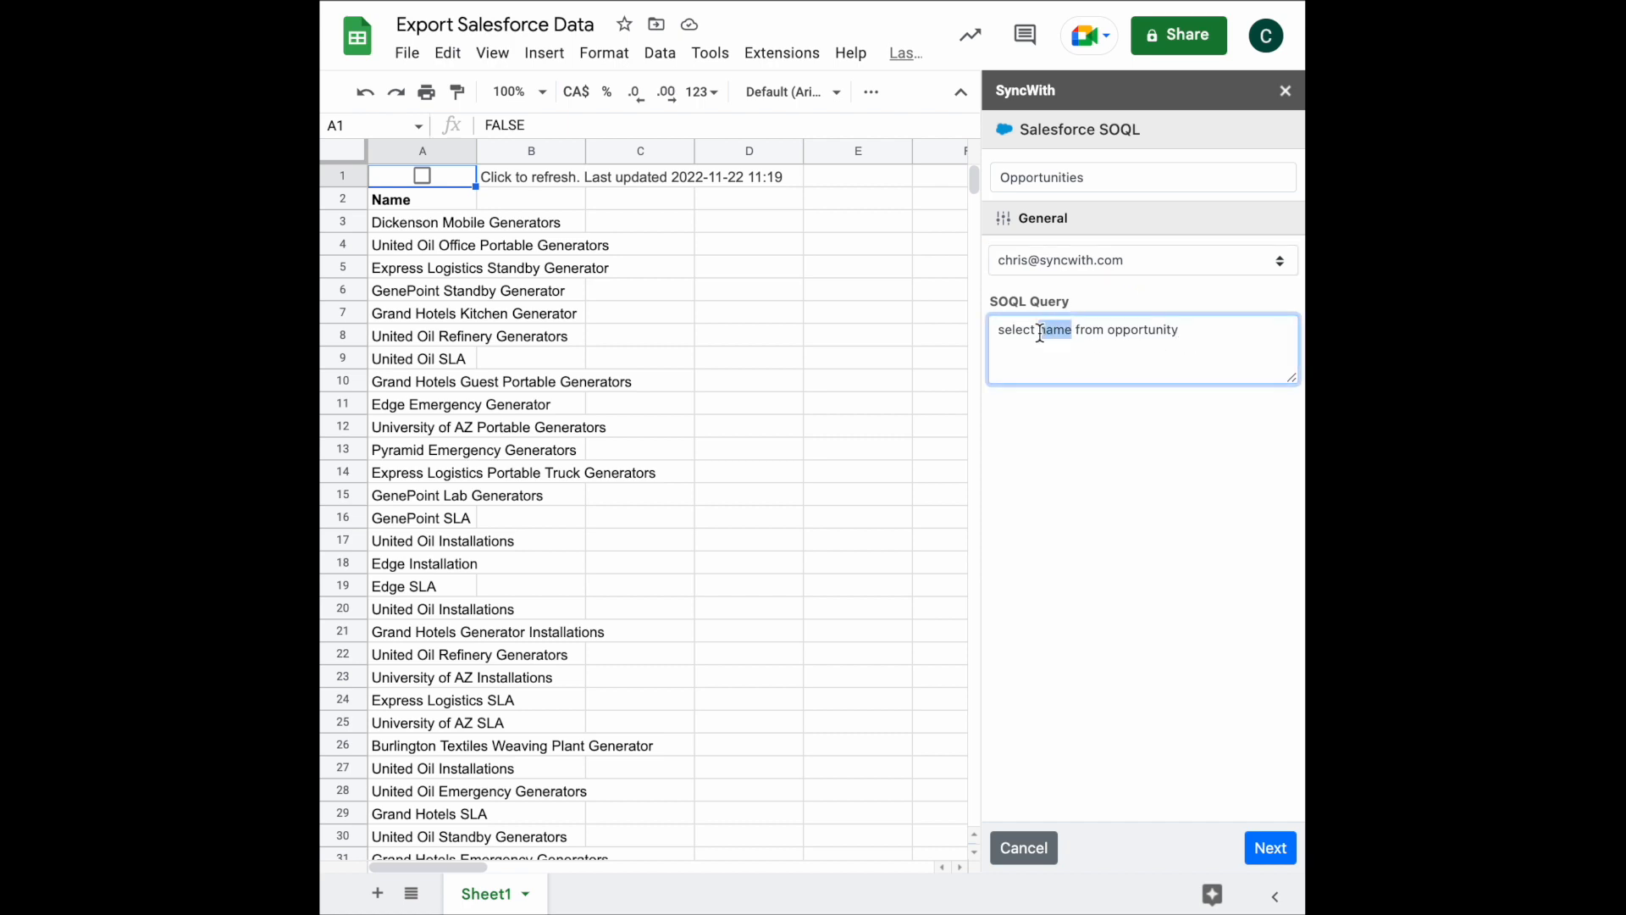
type("fie")
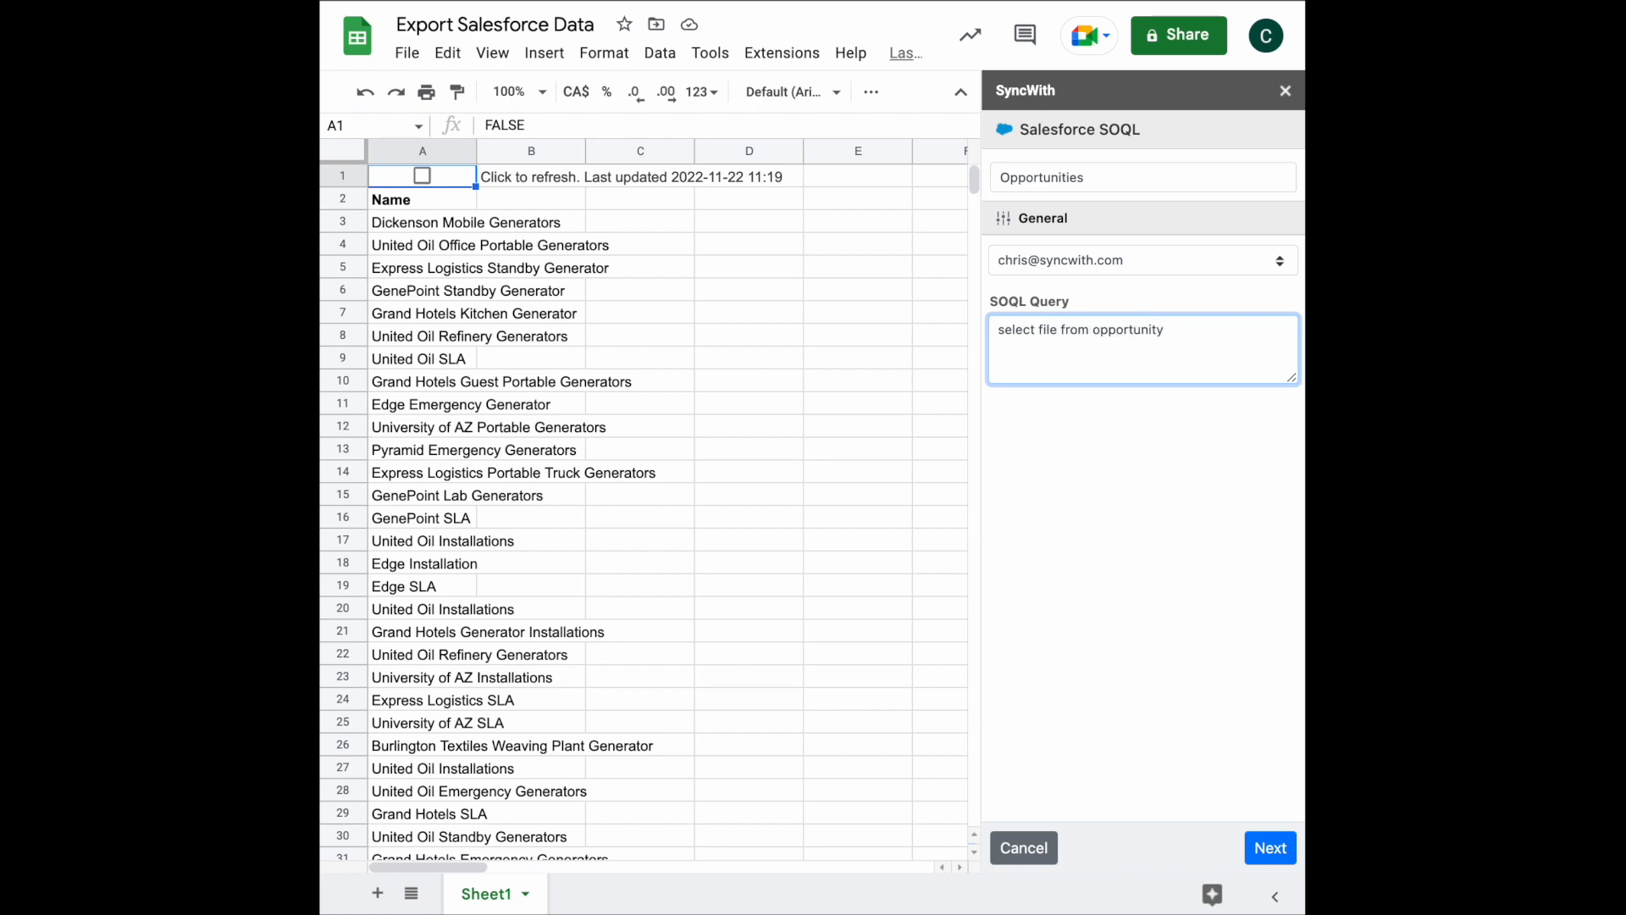
type("lds(all)")
left_click(1212, 336)
type("limit 200")
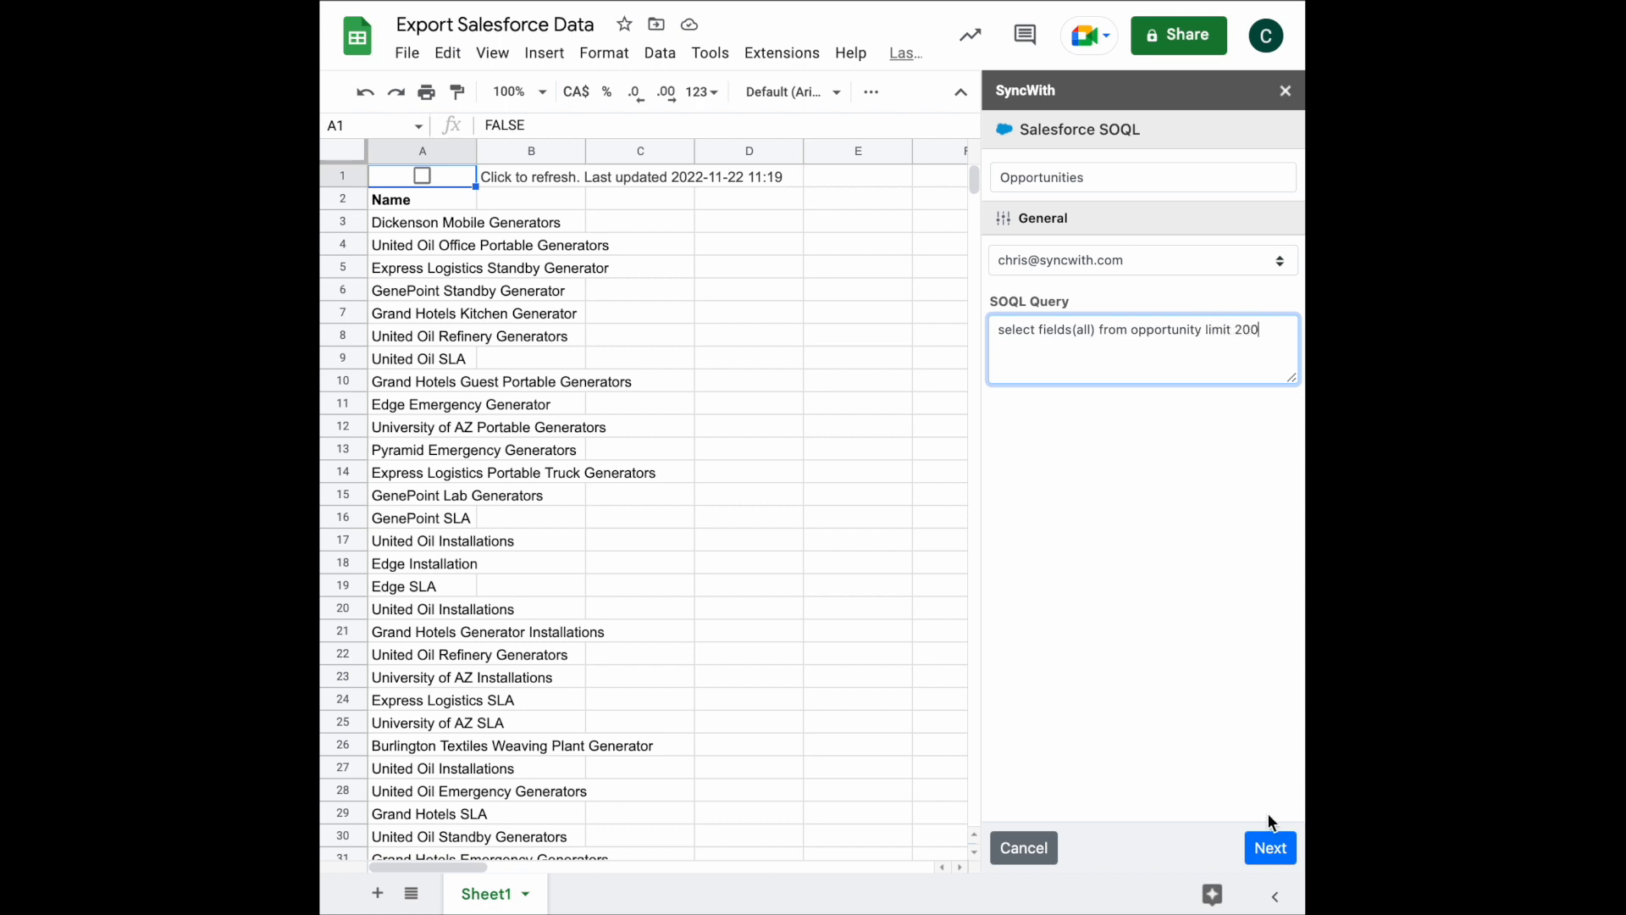
left_click_drag(1100, 332, 1041, 336)
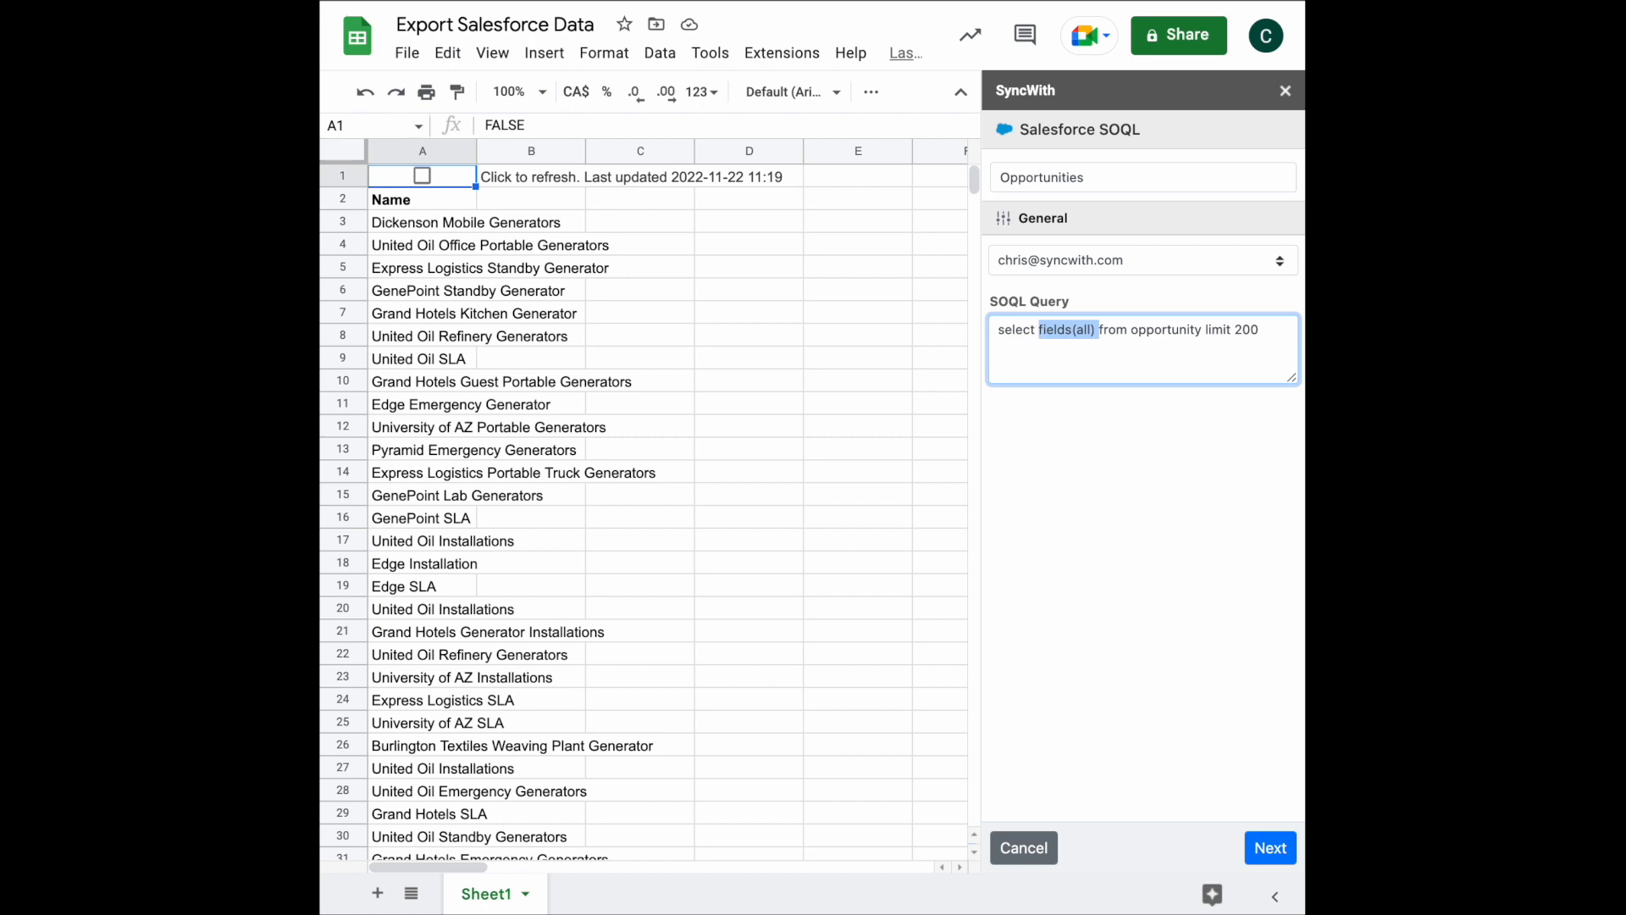
left_click(1271, 848)
left_click(1268, 854)
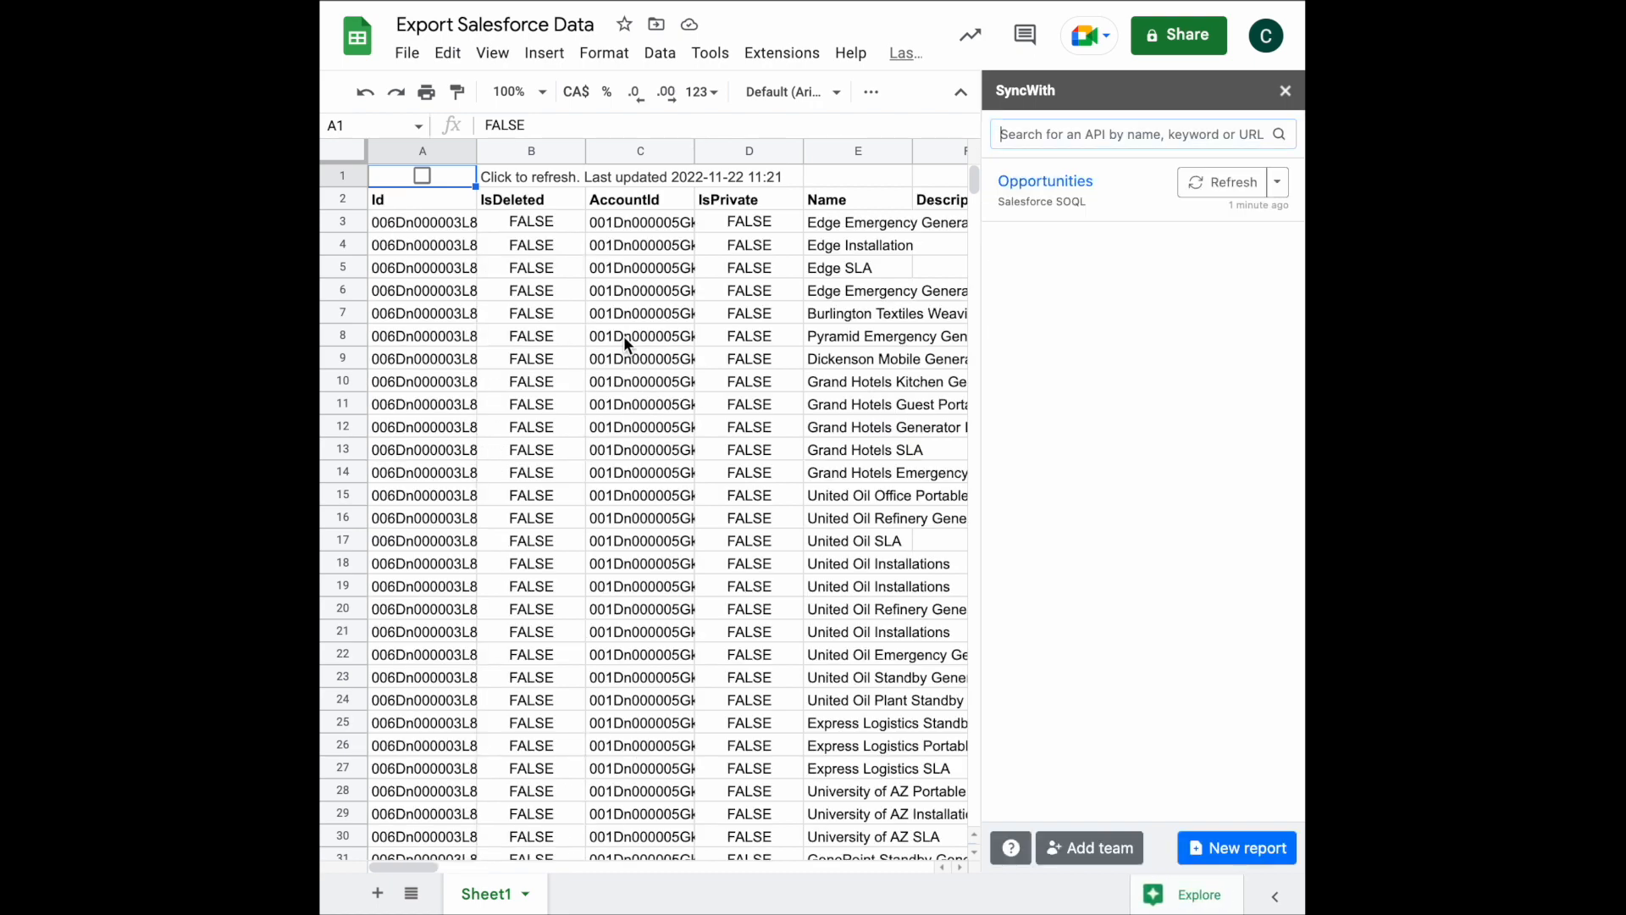
Step: Reopen the Opportunities report and replace fields(all) in its query with id,name,description,stagename,amount, checking the field names against the sheet's column headers
scroll(709, 337, "right", 10)
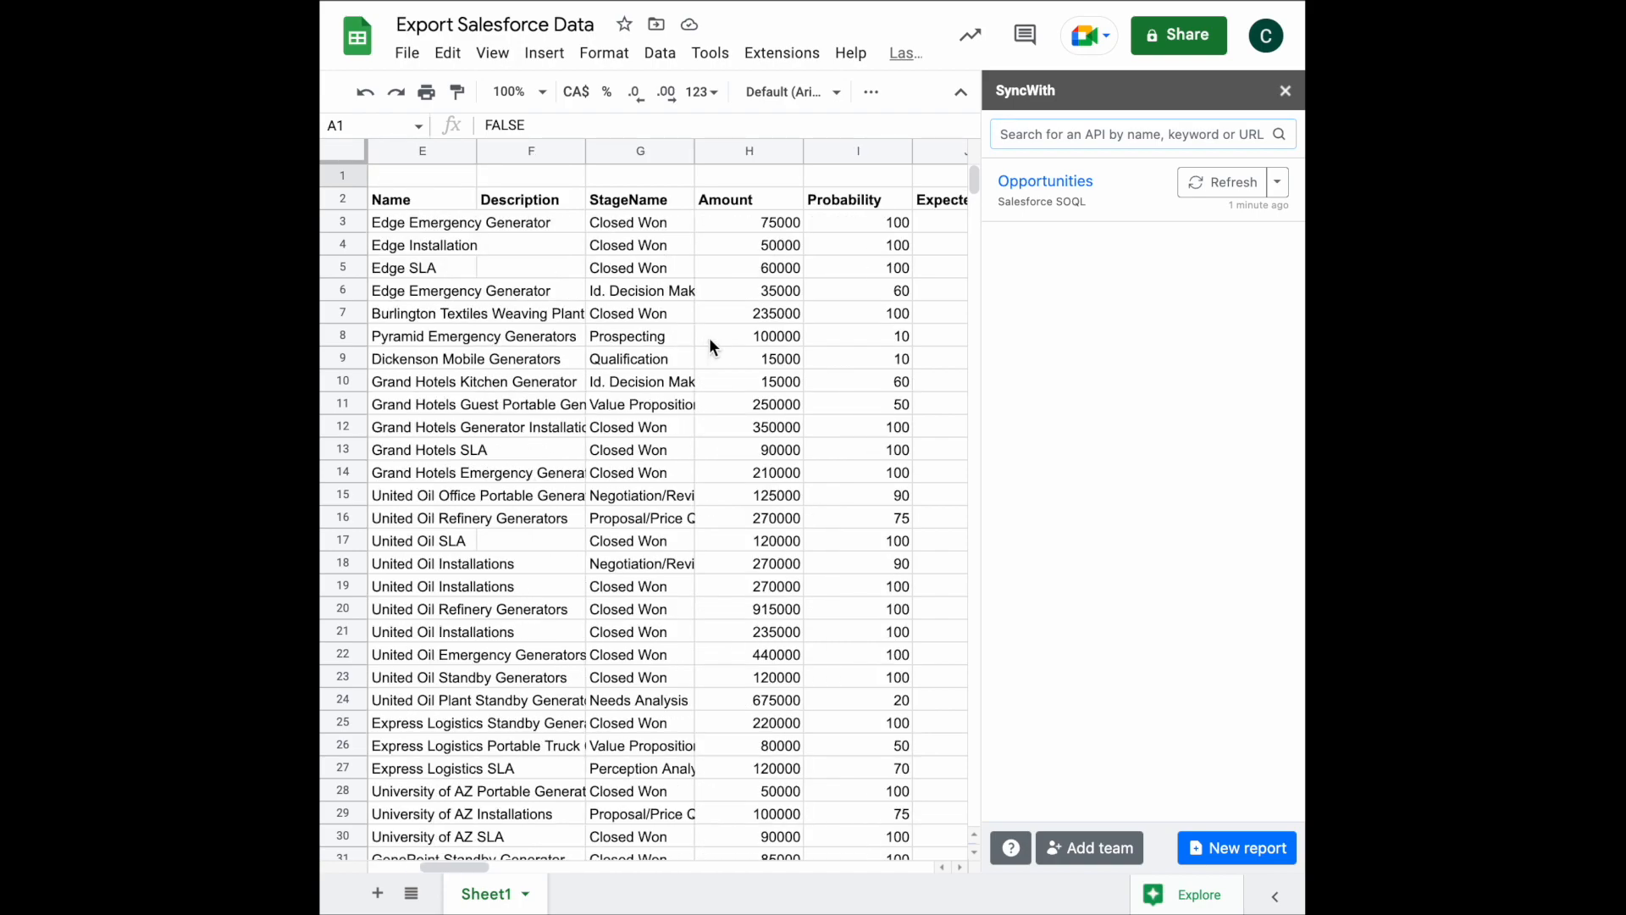
scroll(709, 343, "right", 12)
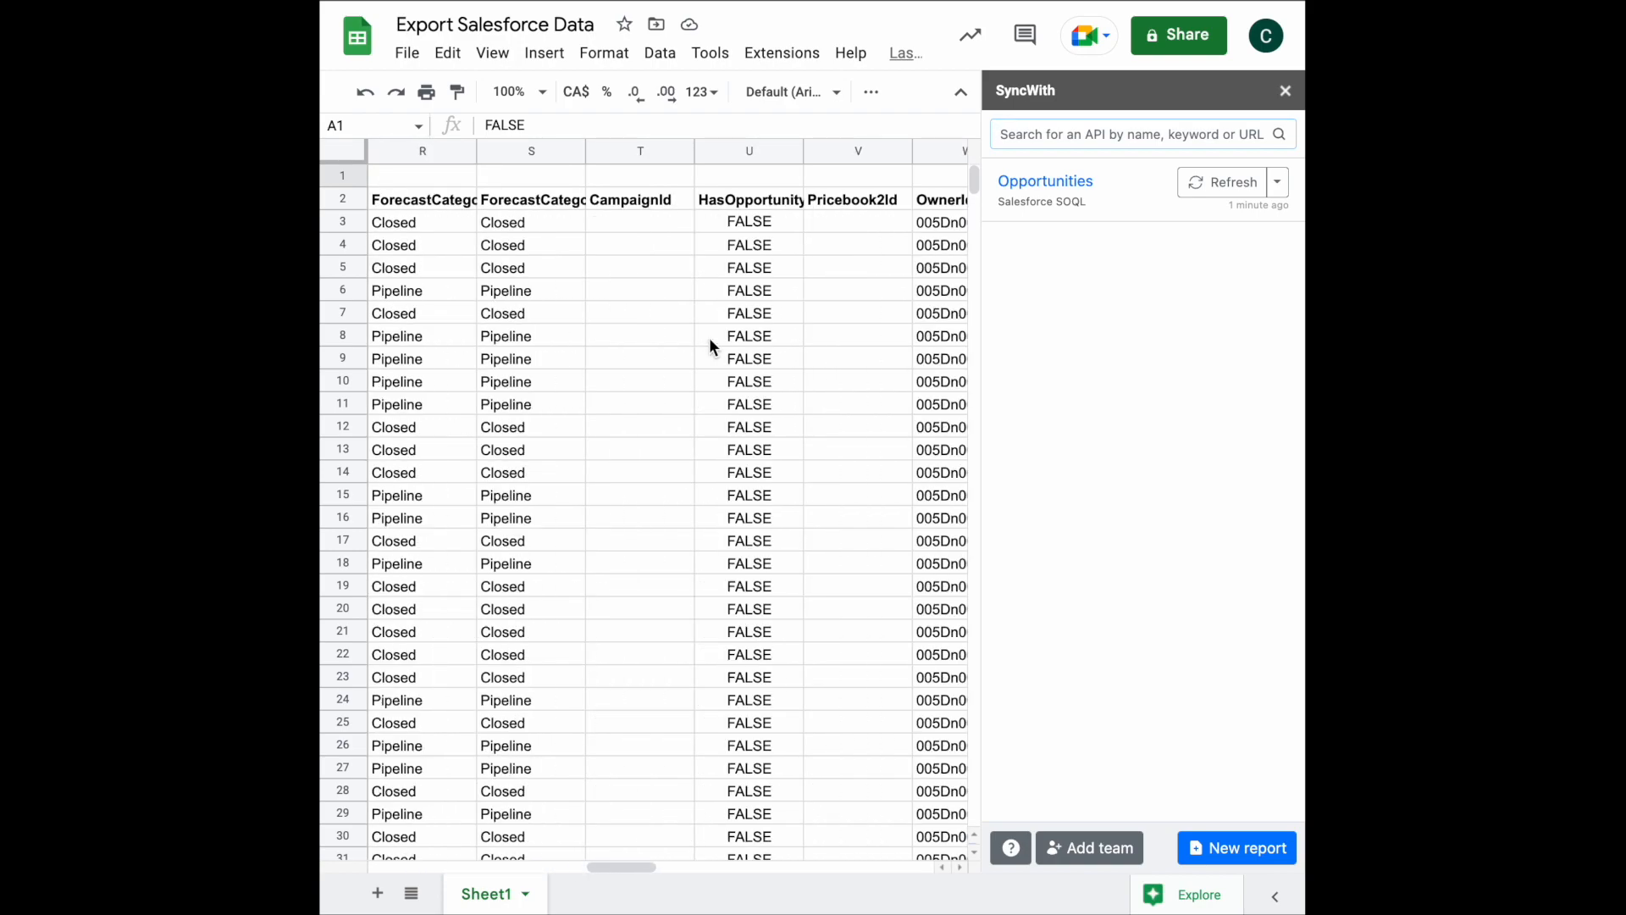
scroll(709, 338, "right", 6)
scroll(711, 342, "left", 20)
scroll(762, 339, "left", 3)
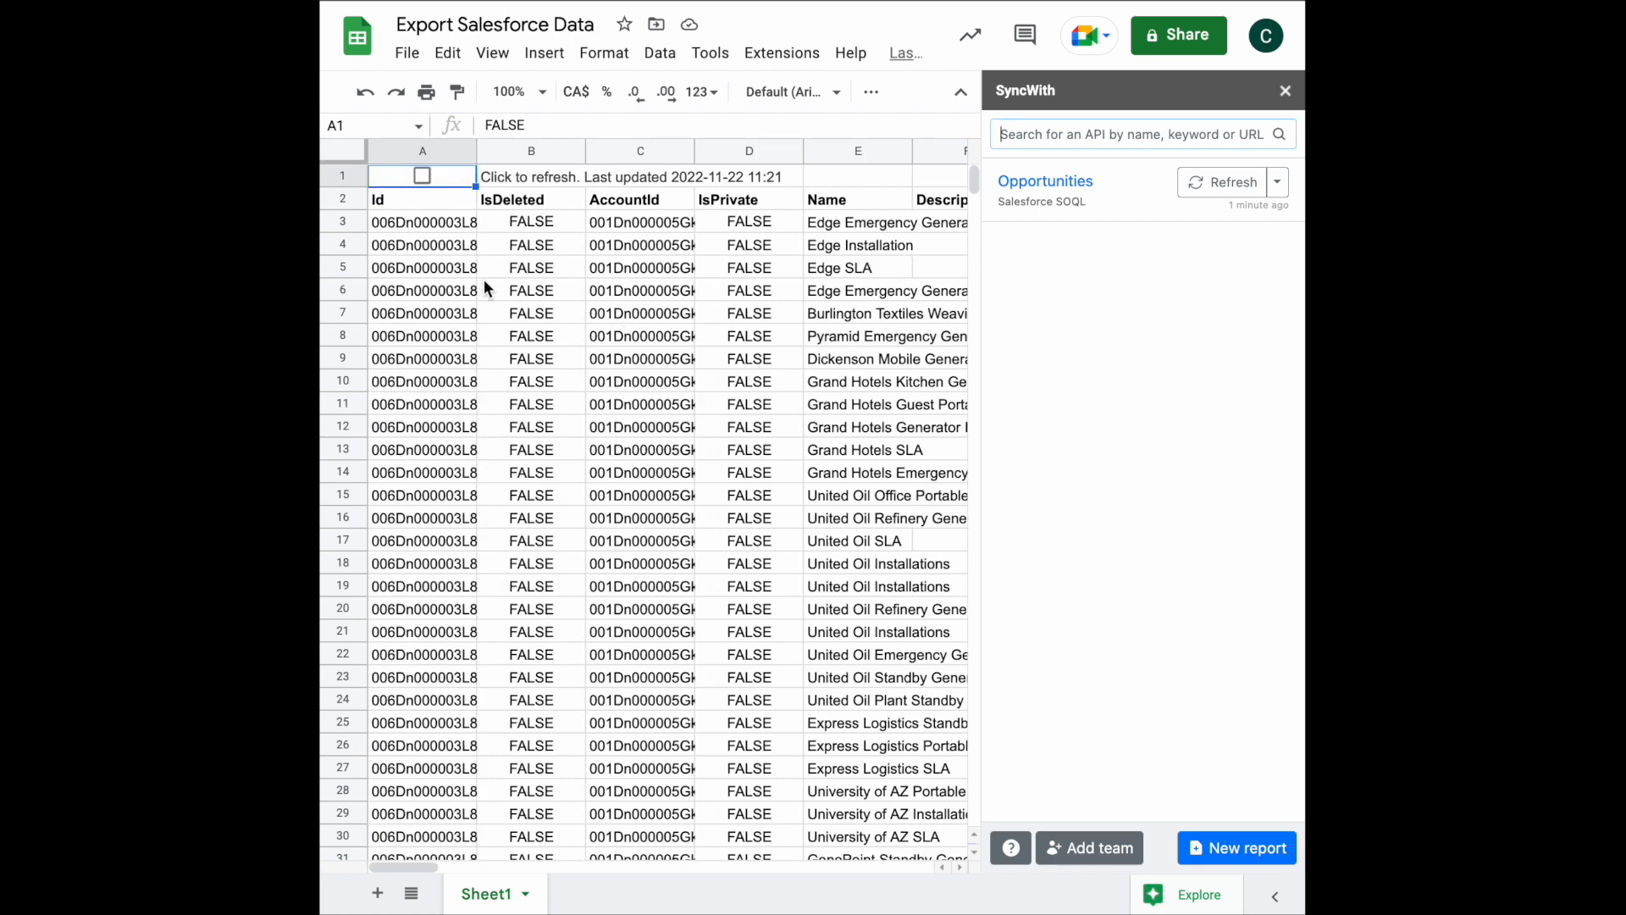
left_click(1059, 183)
left_click_drag(1095, 337, 1039, 335)
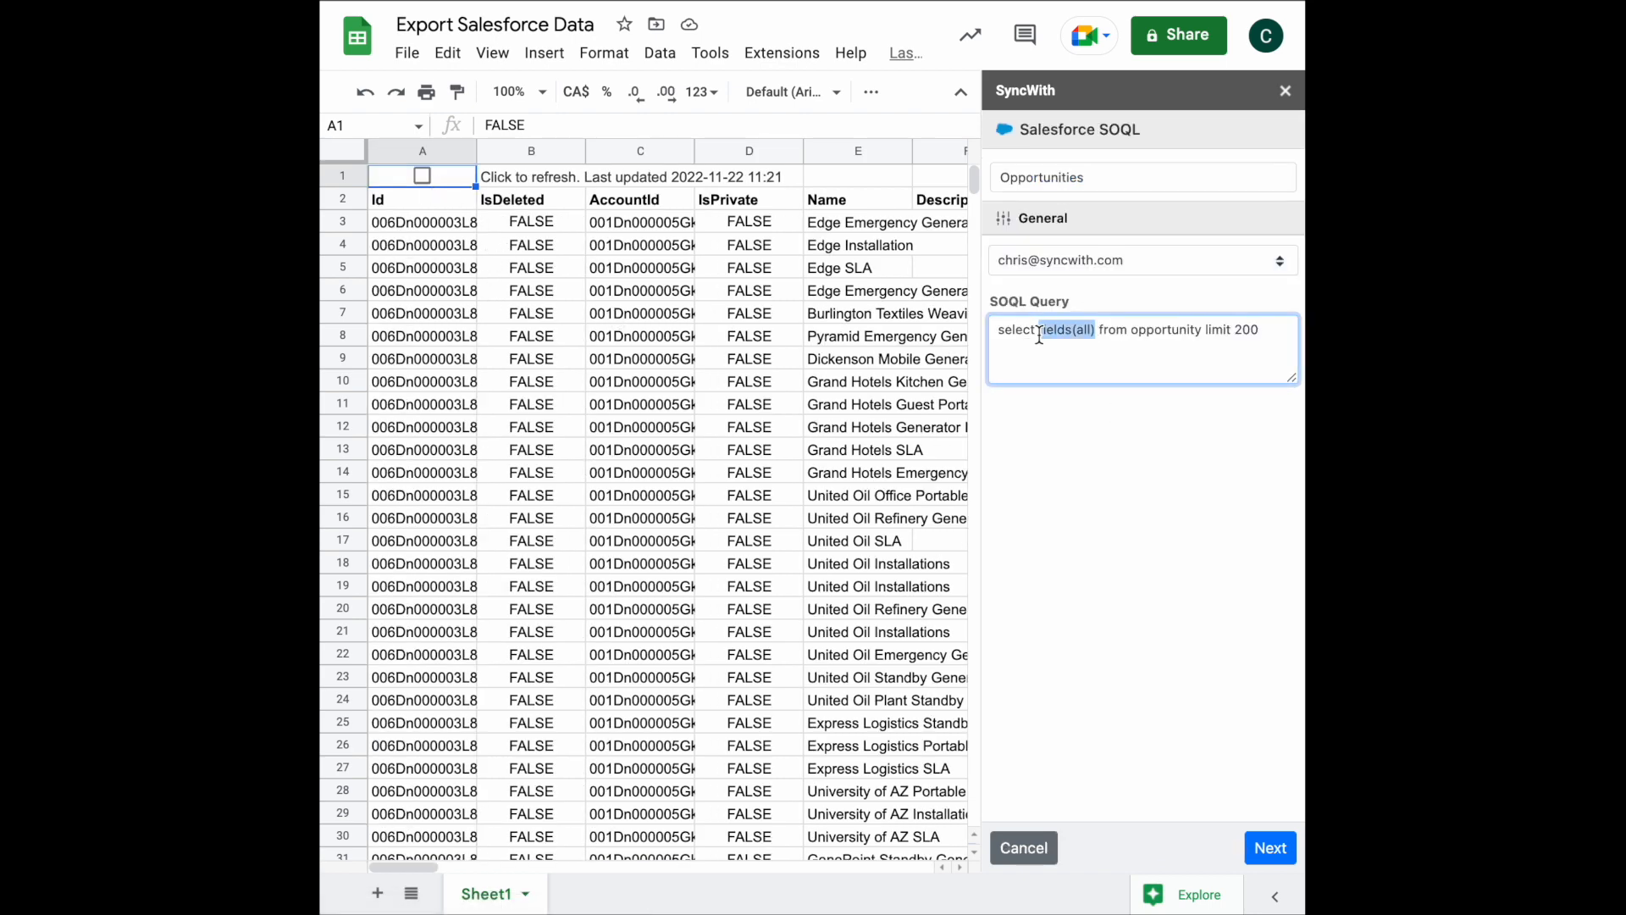
type("id,")
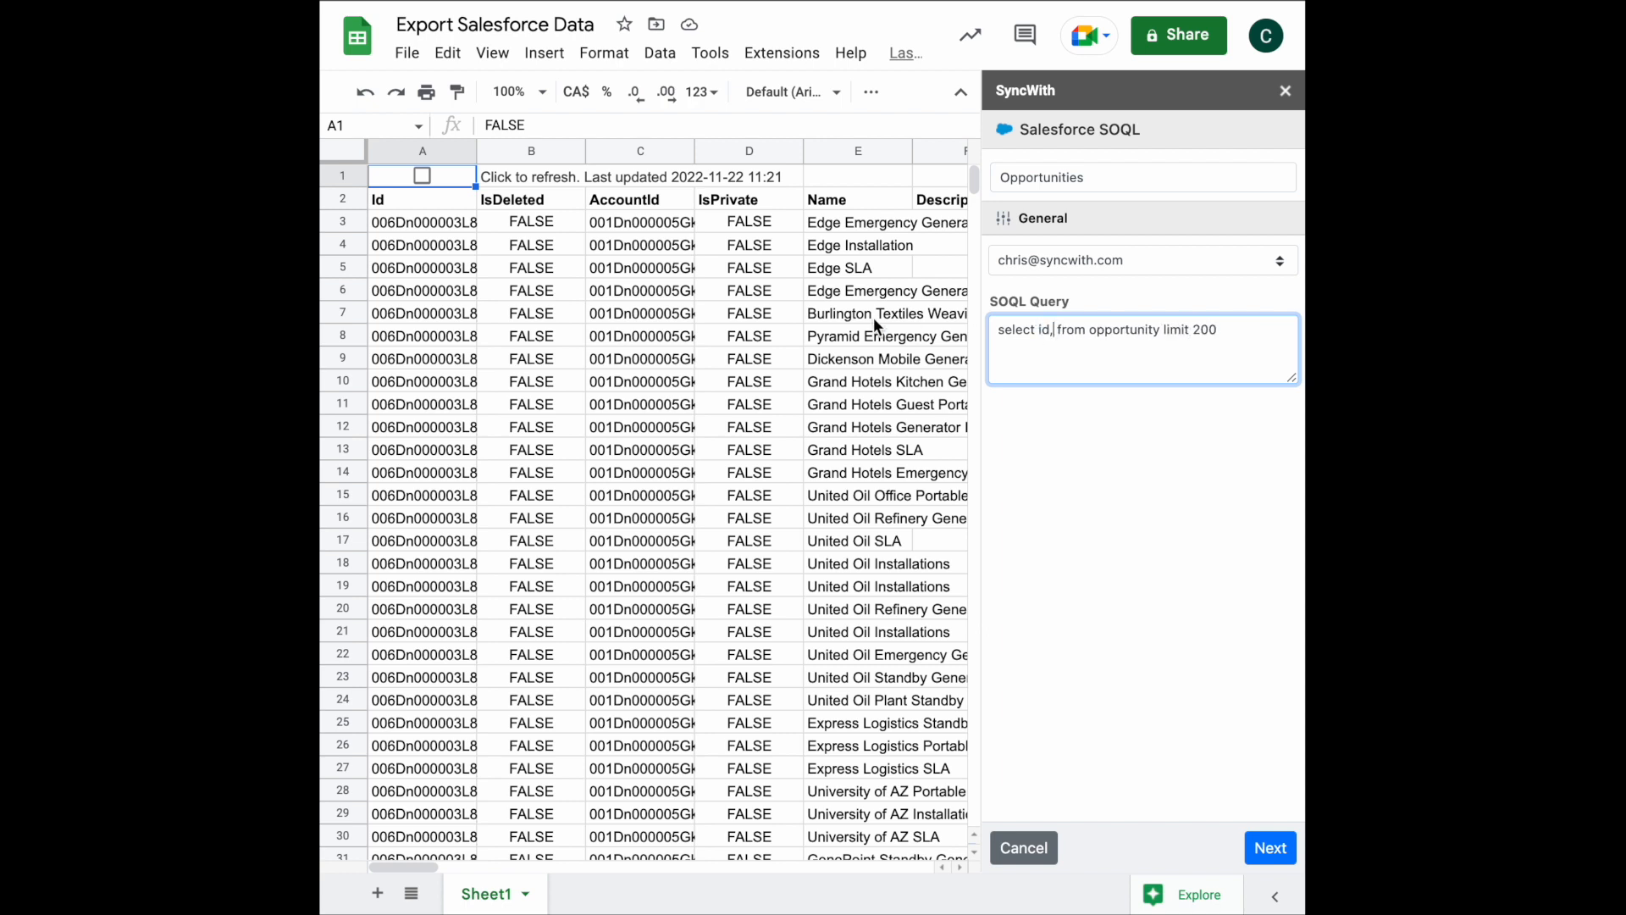
type("name,description,")
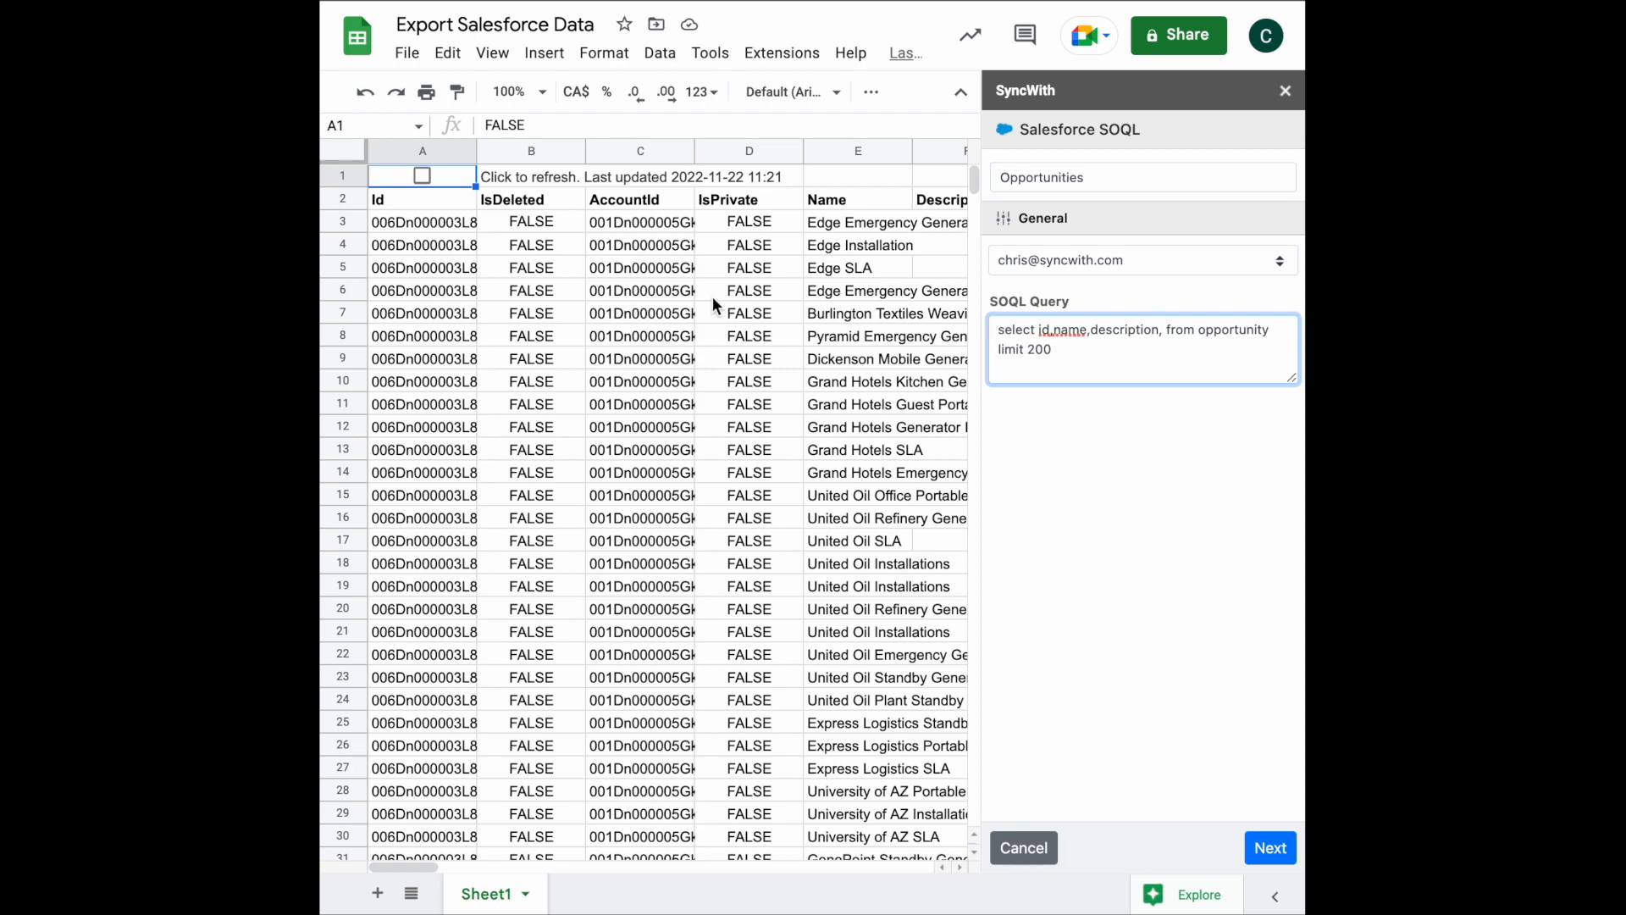
scroll(713, 296, "right", 5)
type("stagename,")
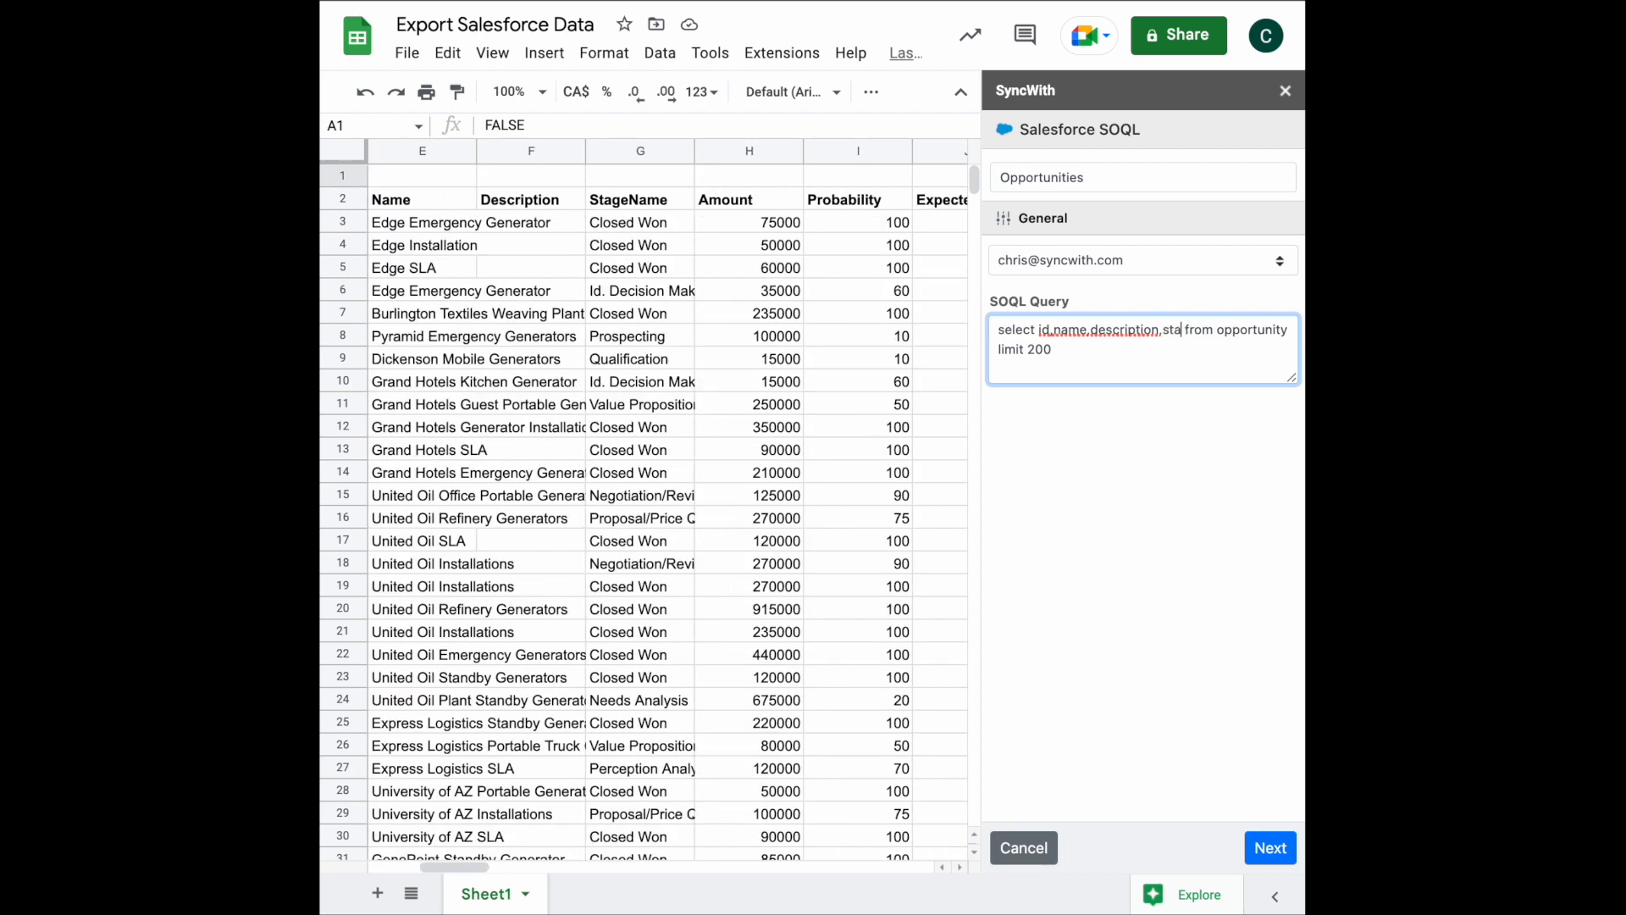
type("amount,")
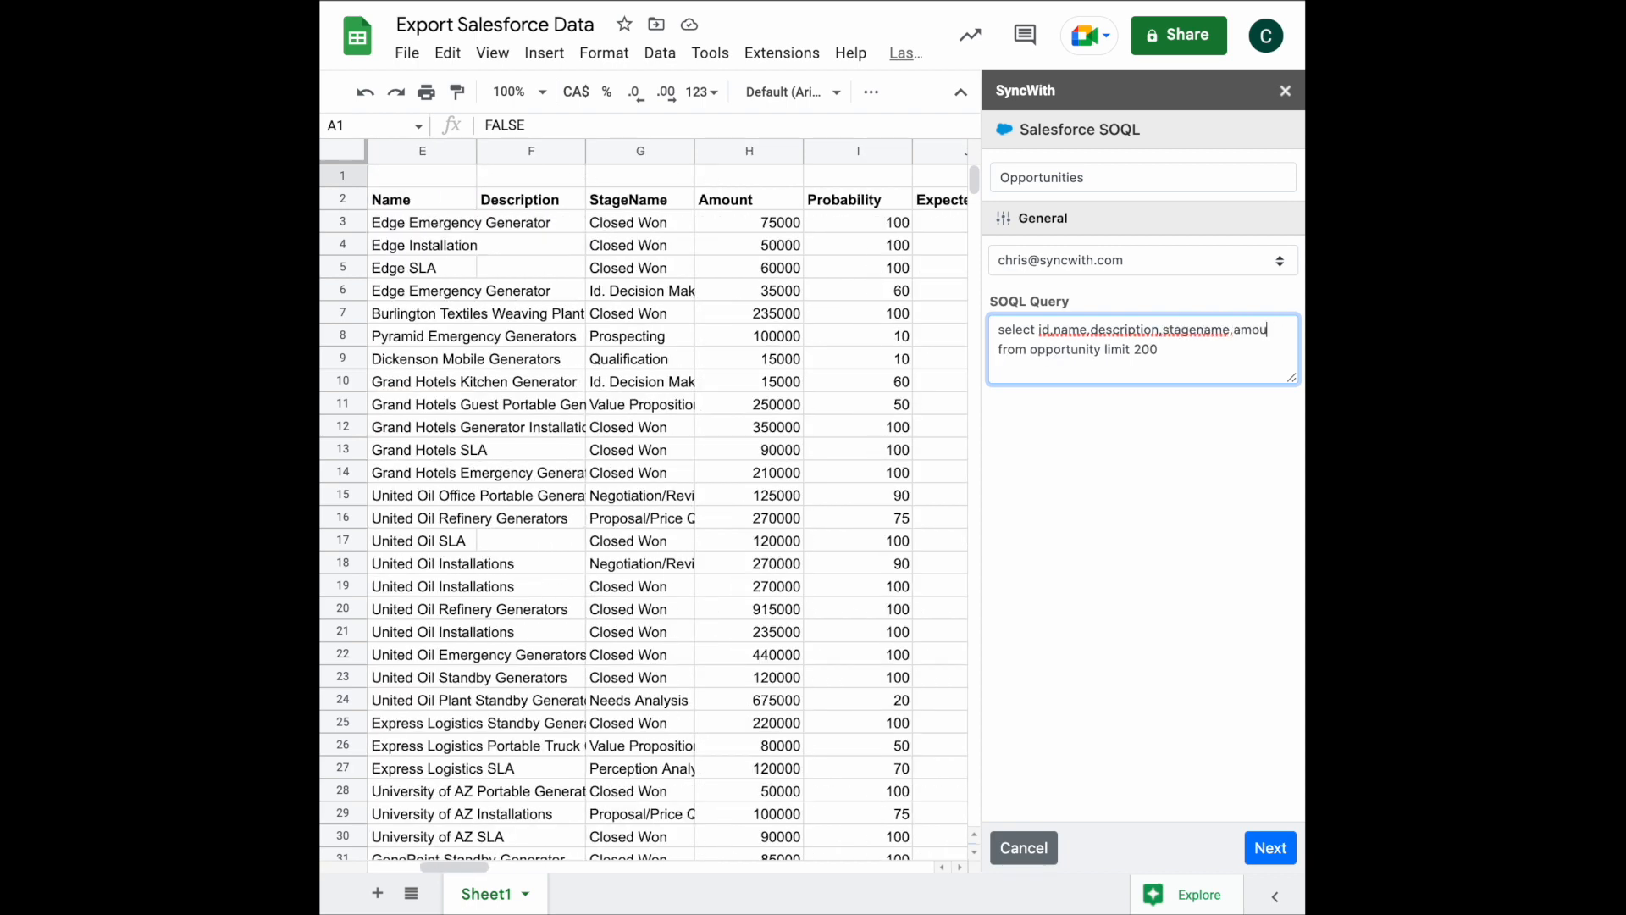
Step: Add the closedate, leadsource and isclosed fields after amount in the SOQL query
scroll(724, 312, "right", 3)
scroll(723, 320, "right", 1)
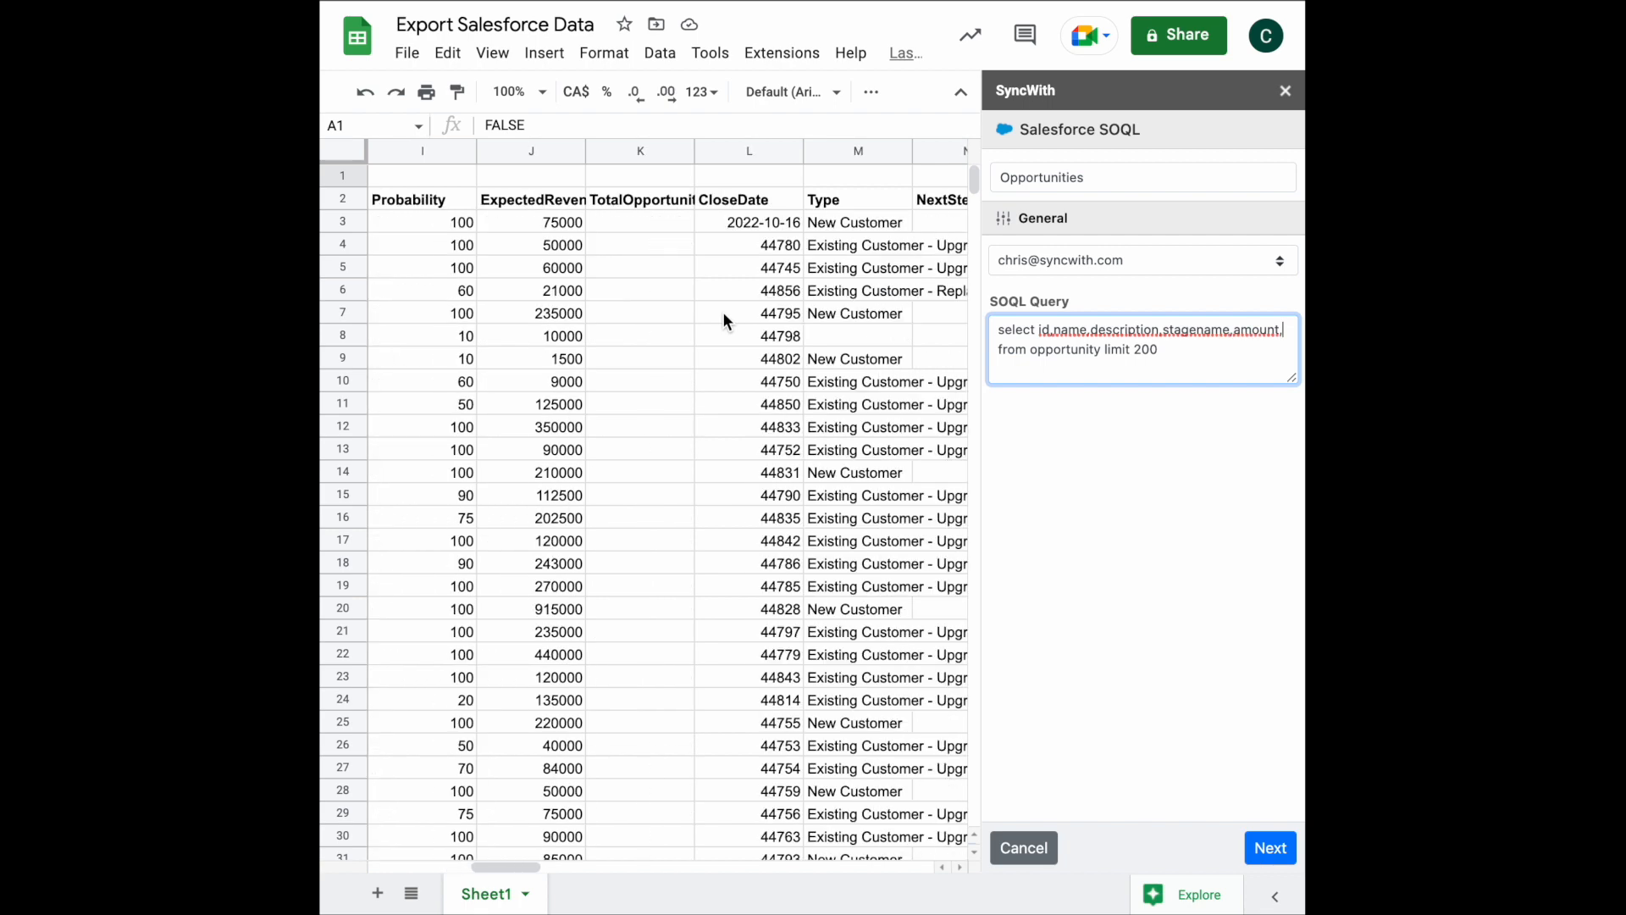
type("closedate")
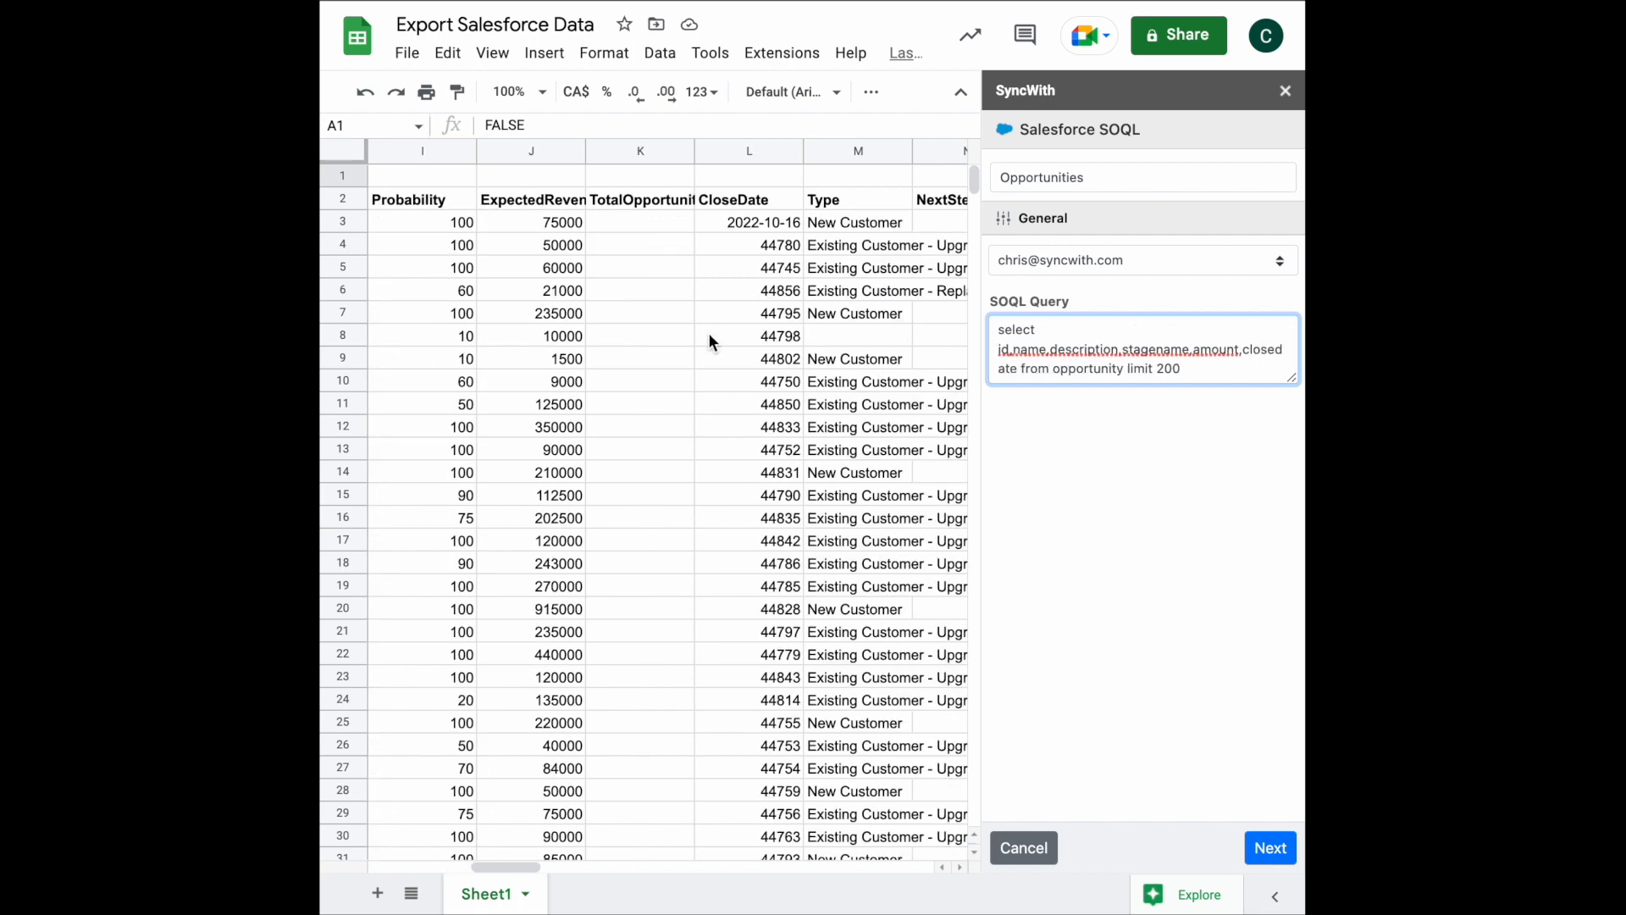
scroll(710, 333, "right", 3)
type(",leadsource,")
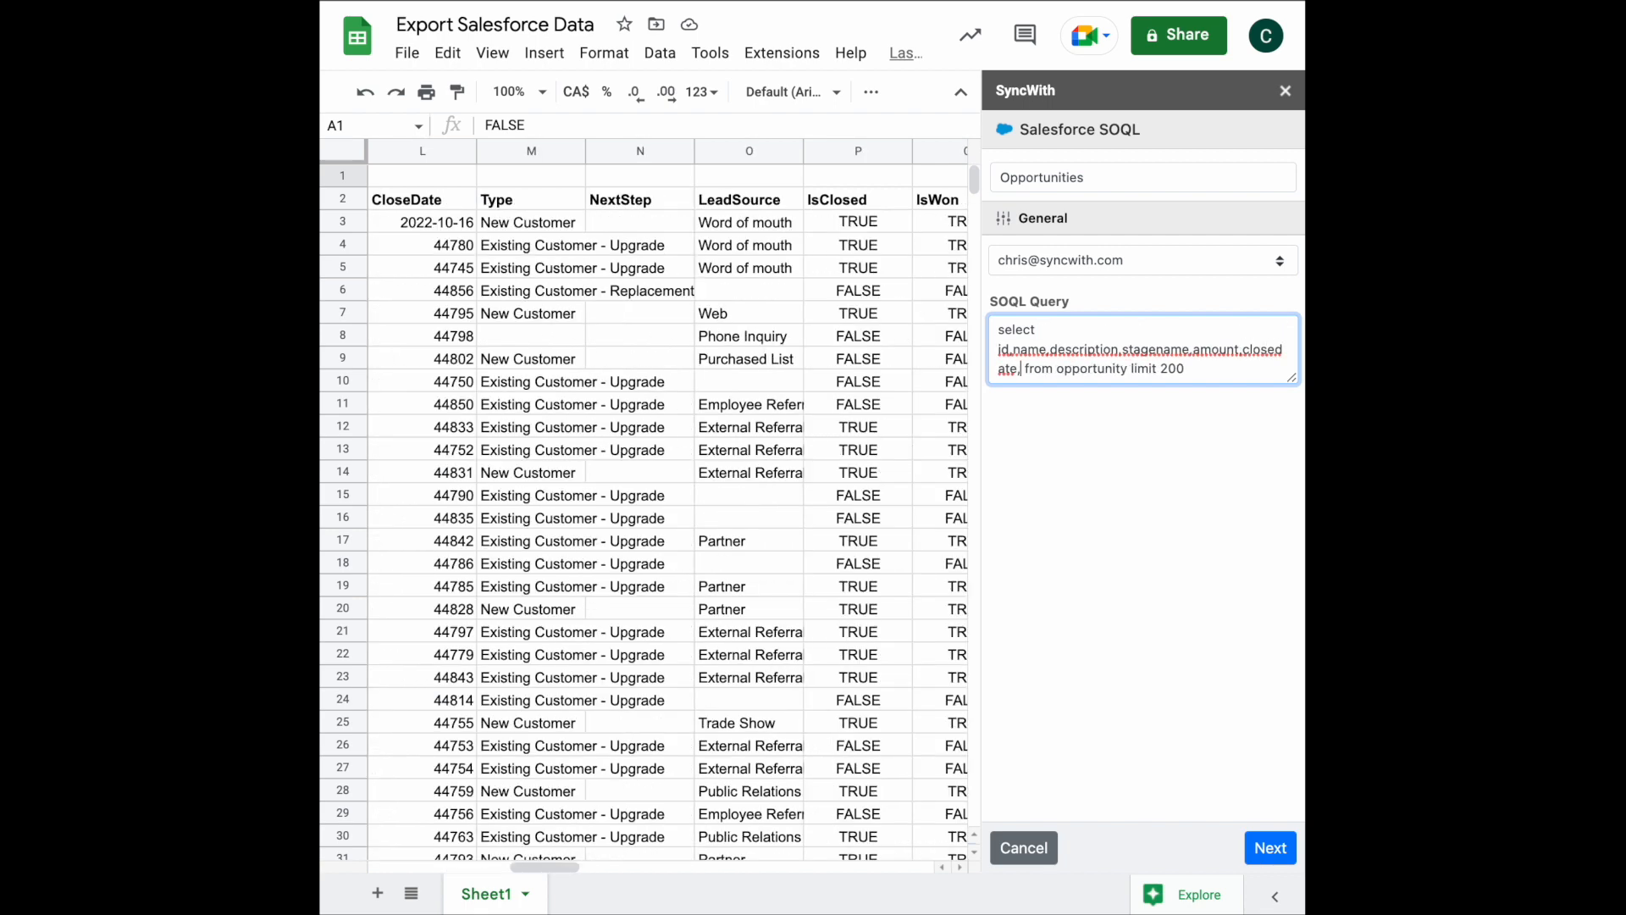
scroll(656, 335, "right", 2)
type("is")
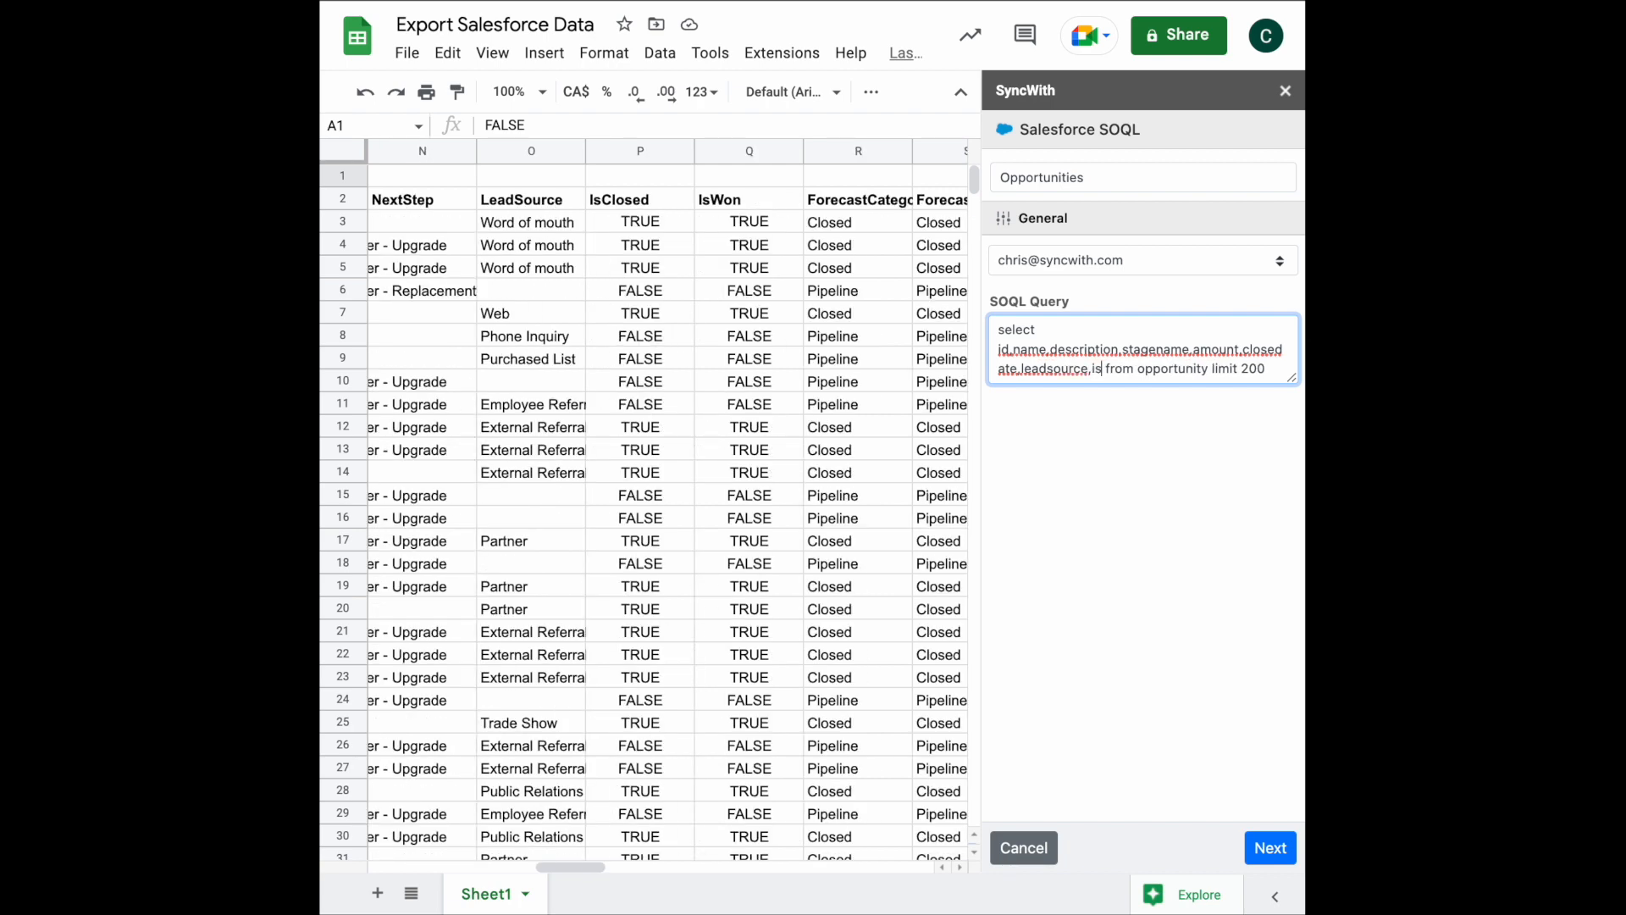
type("closed")
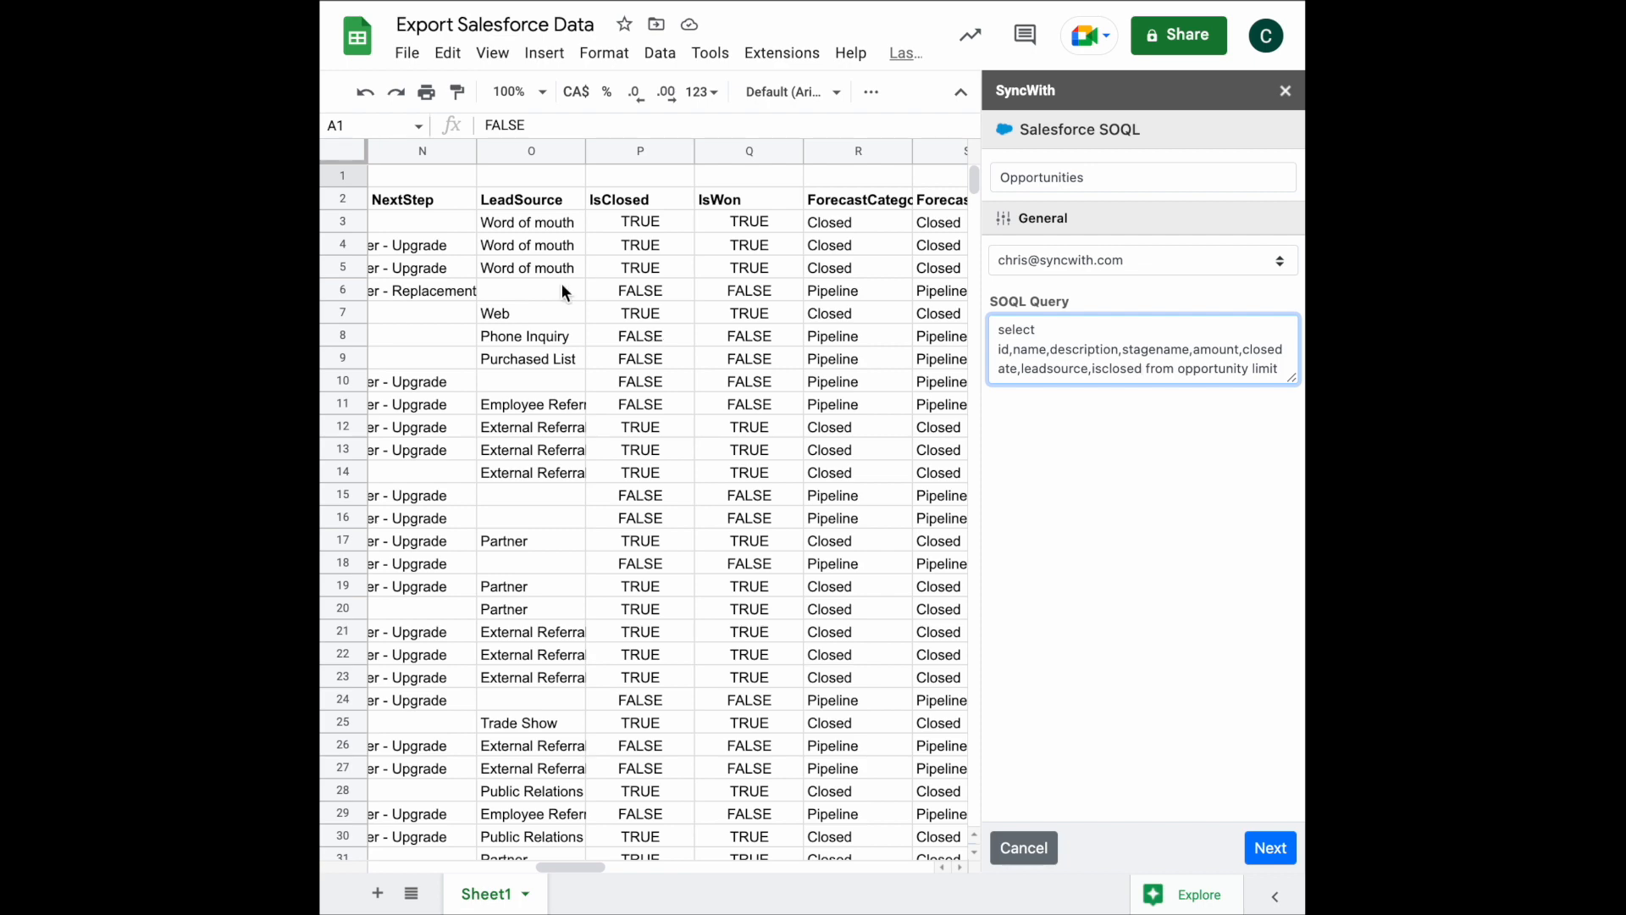
Step: Append the related field owner.name after isclosed in the SOQL query's field list
scroll(780, 302, "right", 3)
scroll(781, 307, "right", 5)
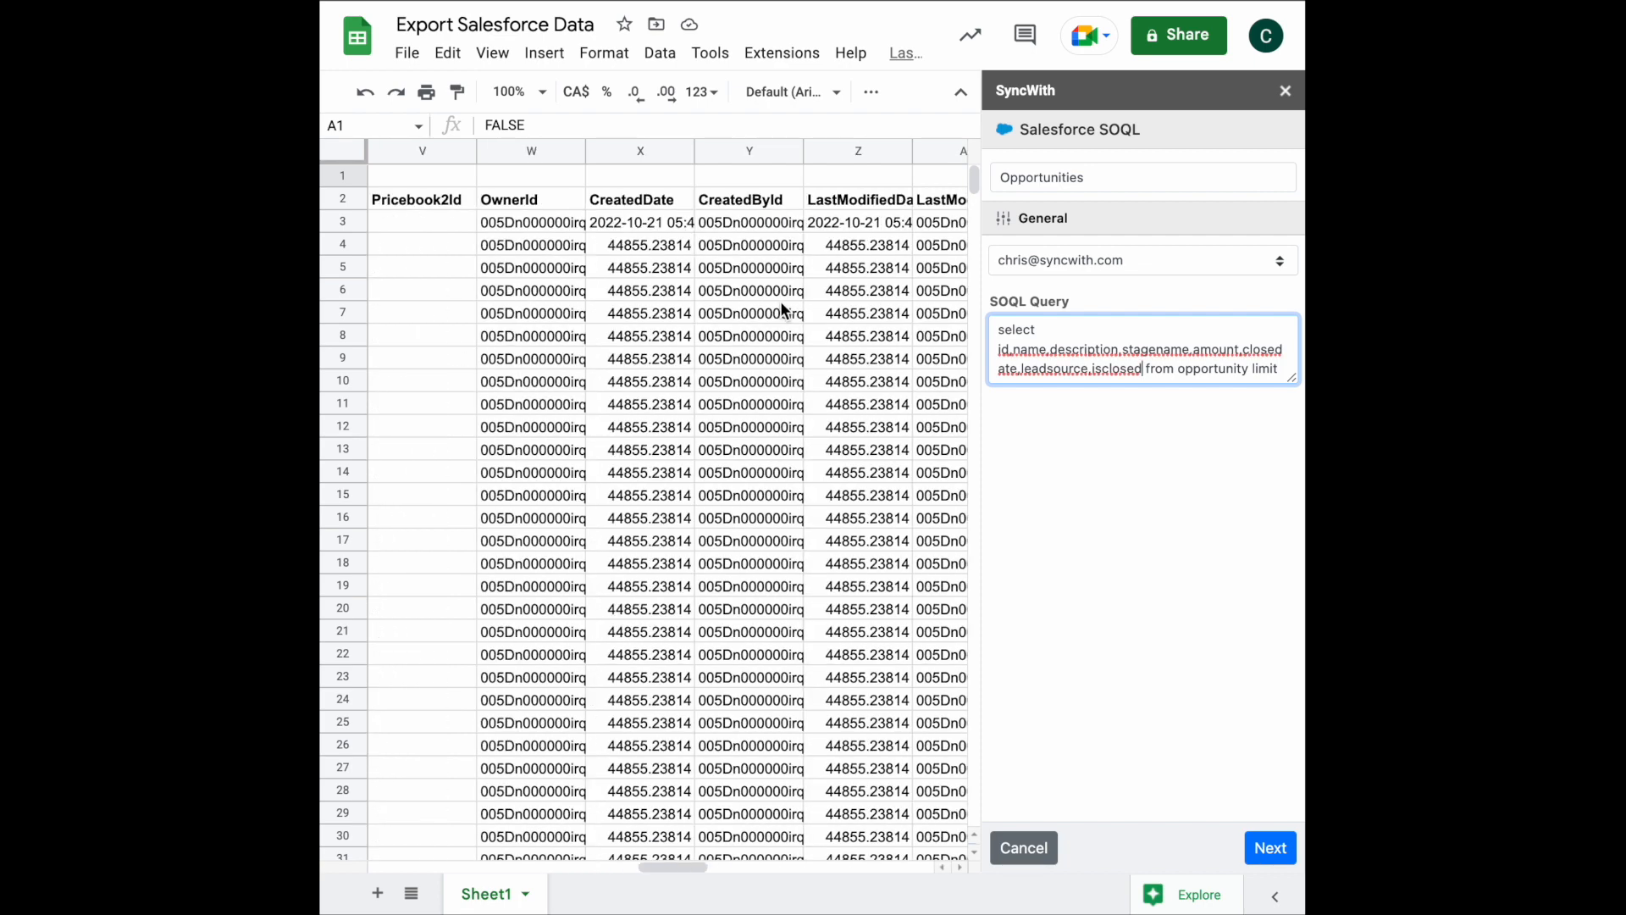
type(",owner.name")
scroll(673, 372, "right", 1)
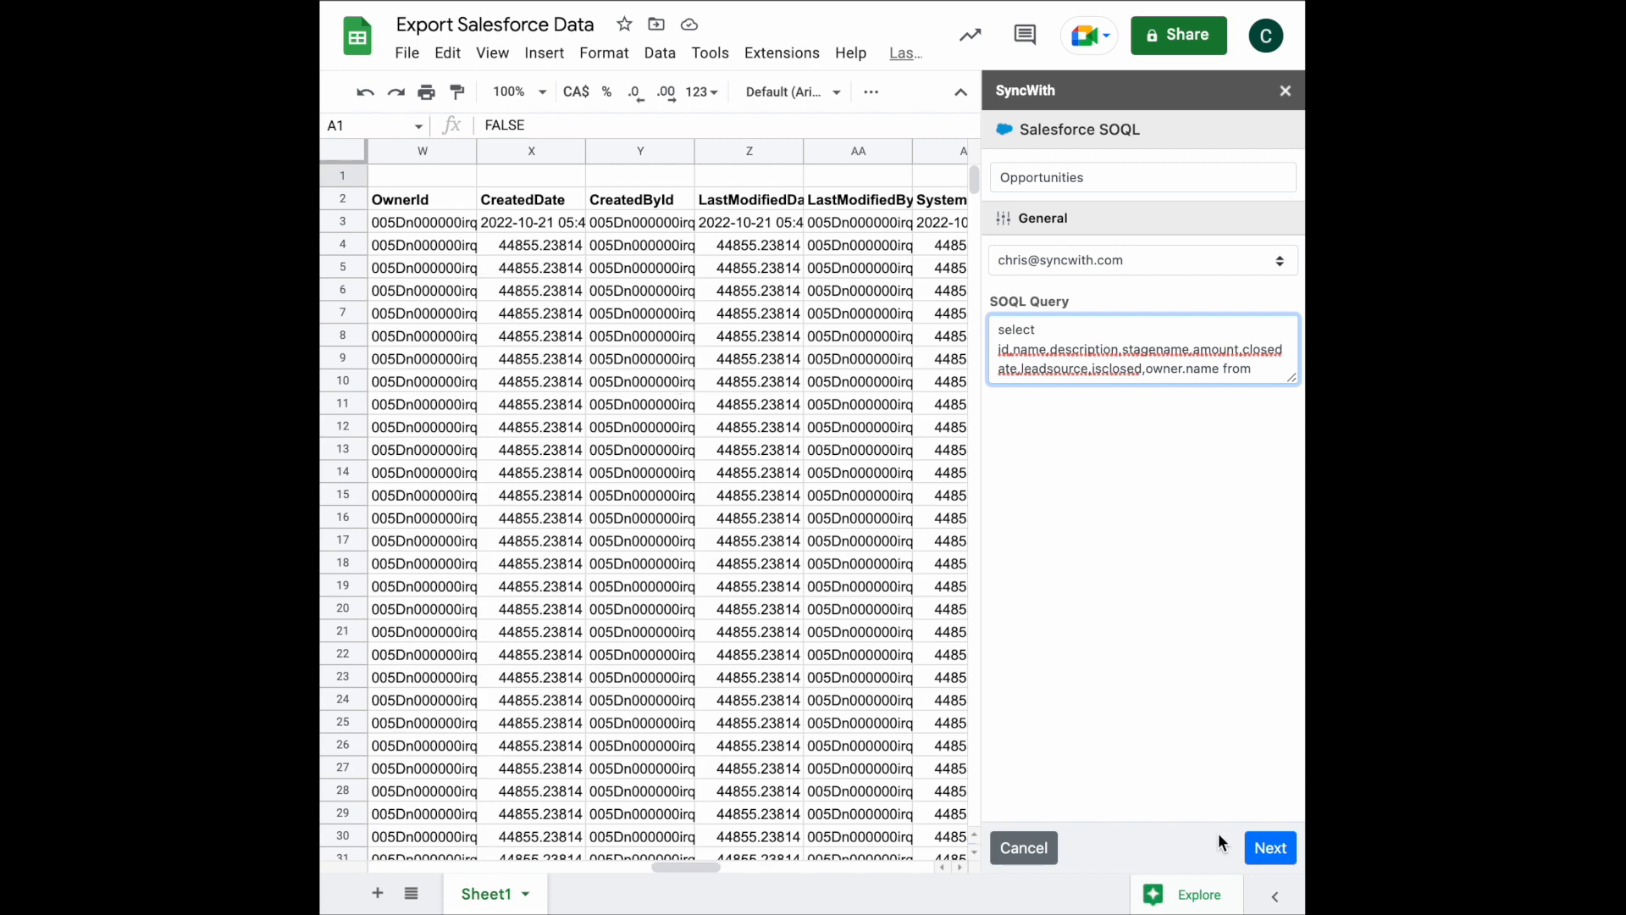
Step: Update the Opportunities report with the edited SOQL query and check the returned columns in the sheet
left_click(1270, 847)
left_click(1272, 847)
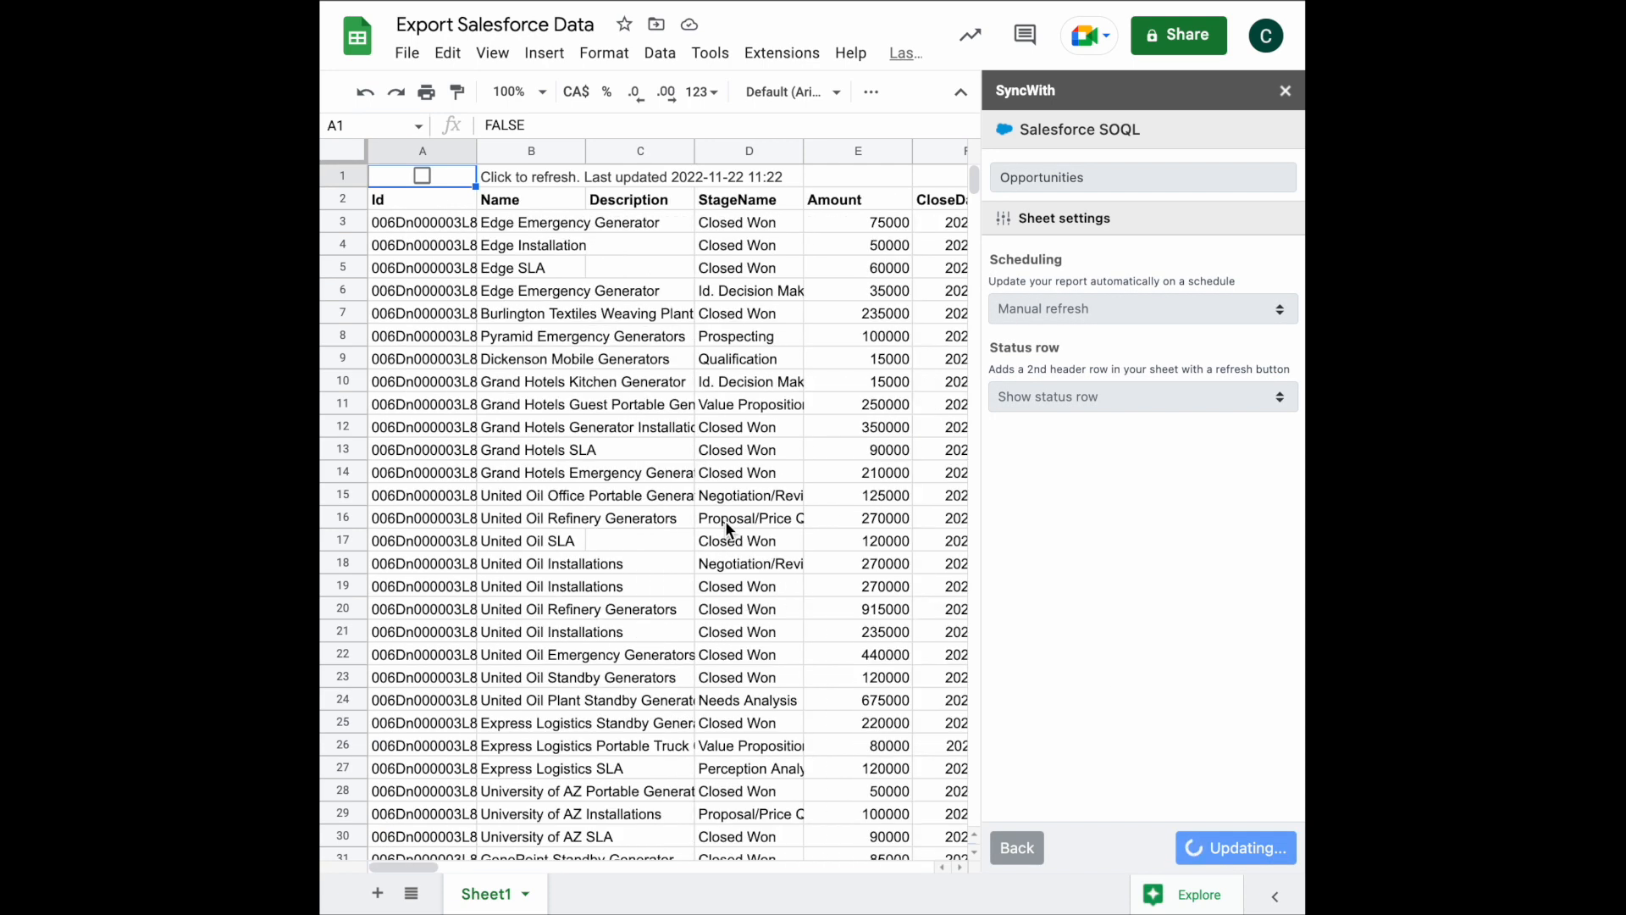
scroll(855, 399, "right", 6)
scroll(856, 398, "left", 6)
Step: Clear the leftover column headers in row 2 from ExpectedRevenue onward, cells J2:AR2
scroll(830, 394, "right", 6)
left_click(747, 200)
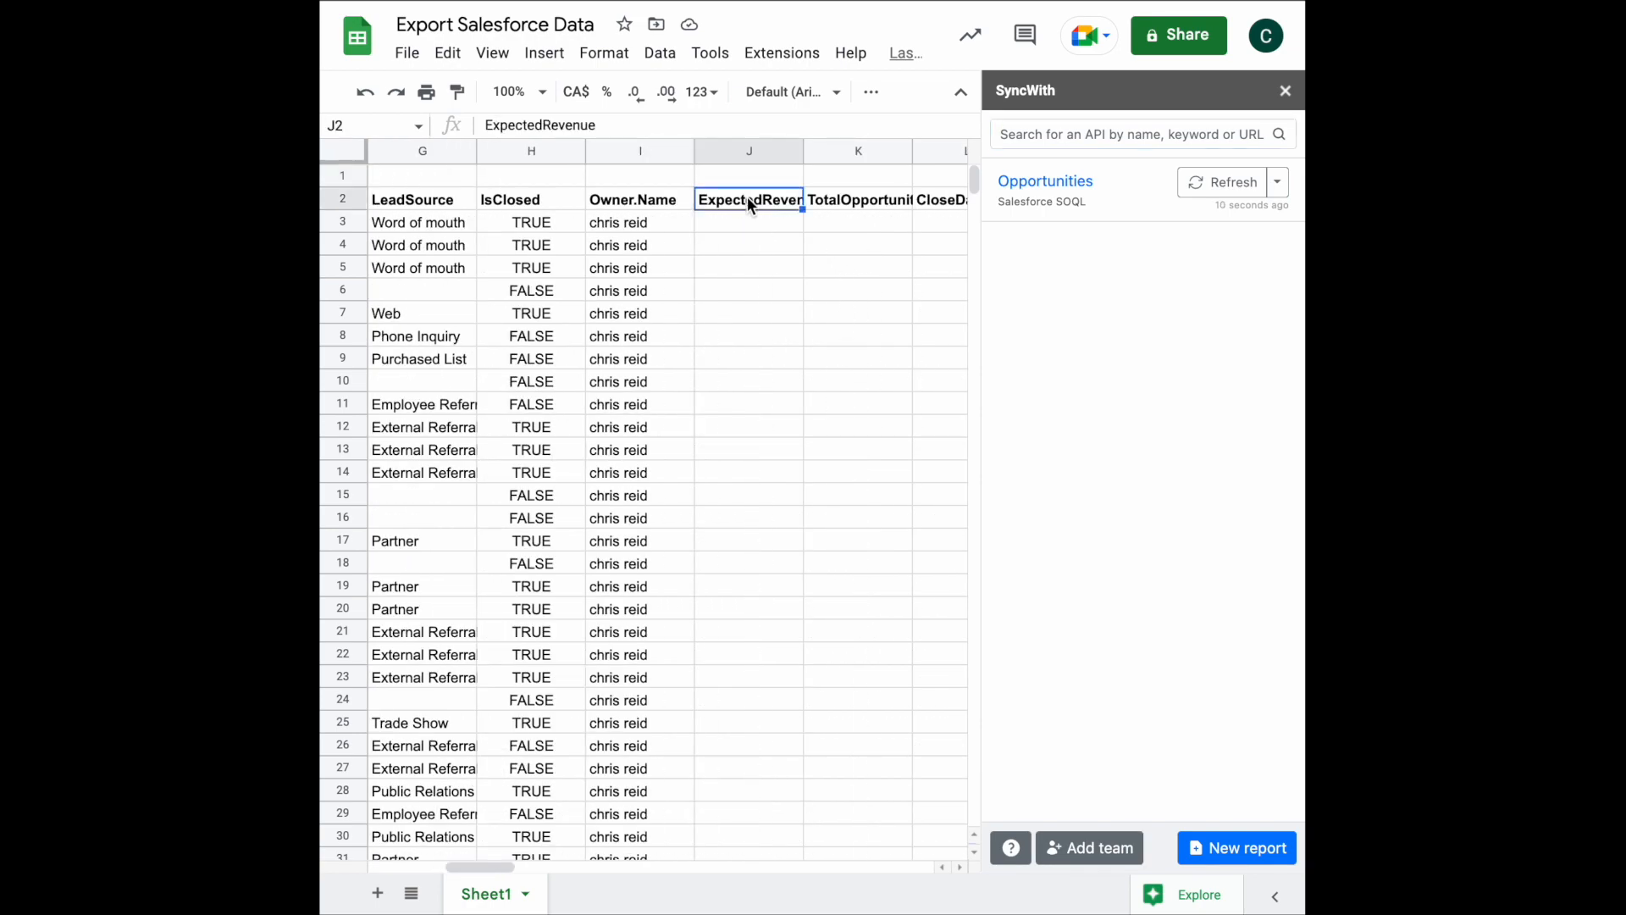
key("ctrl+shift+Right")
key("Delete")
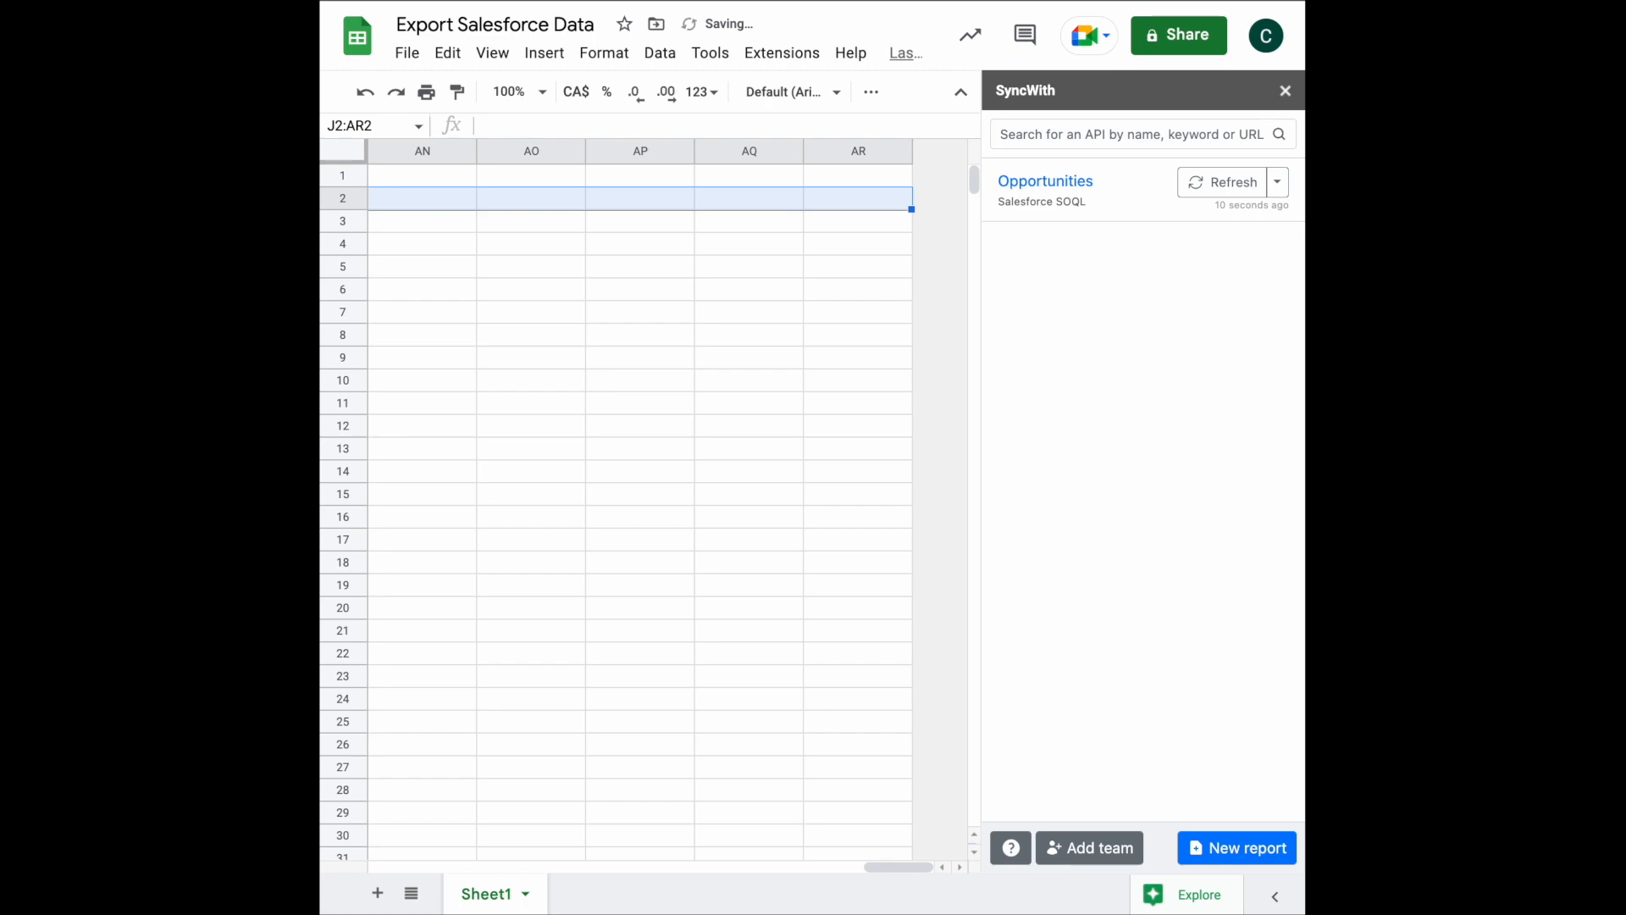
scroll(679, 349, "left", 10)
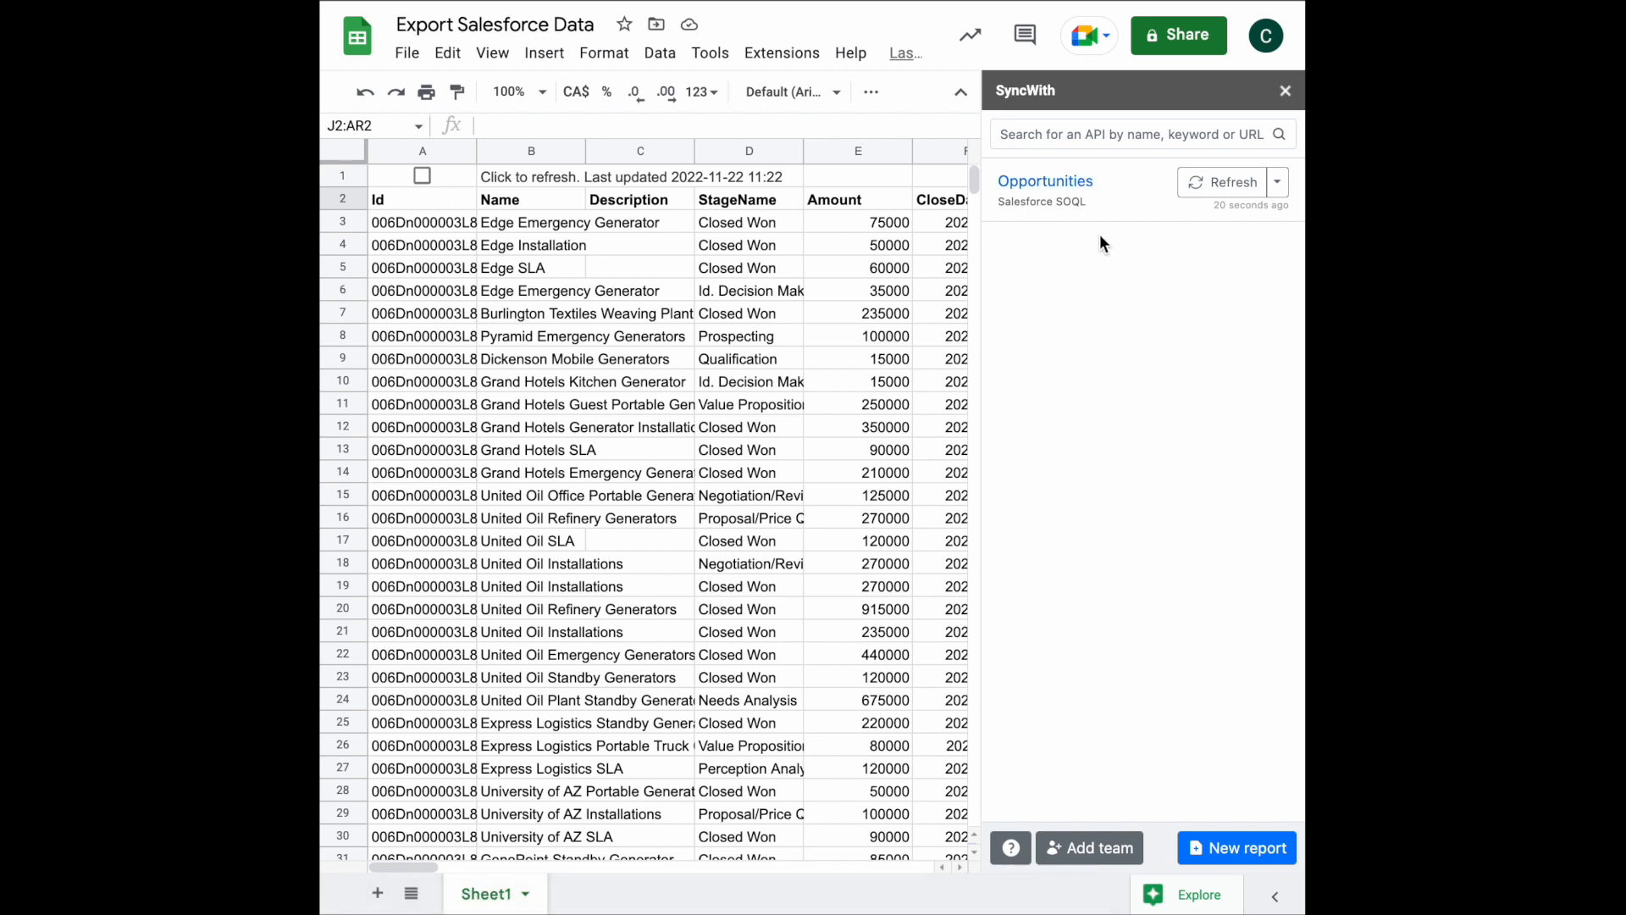
Step: Reopen the Opportunities report and set its scheduling to Automatically refresh daily
left_click(1068, 184)
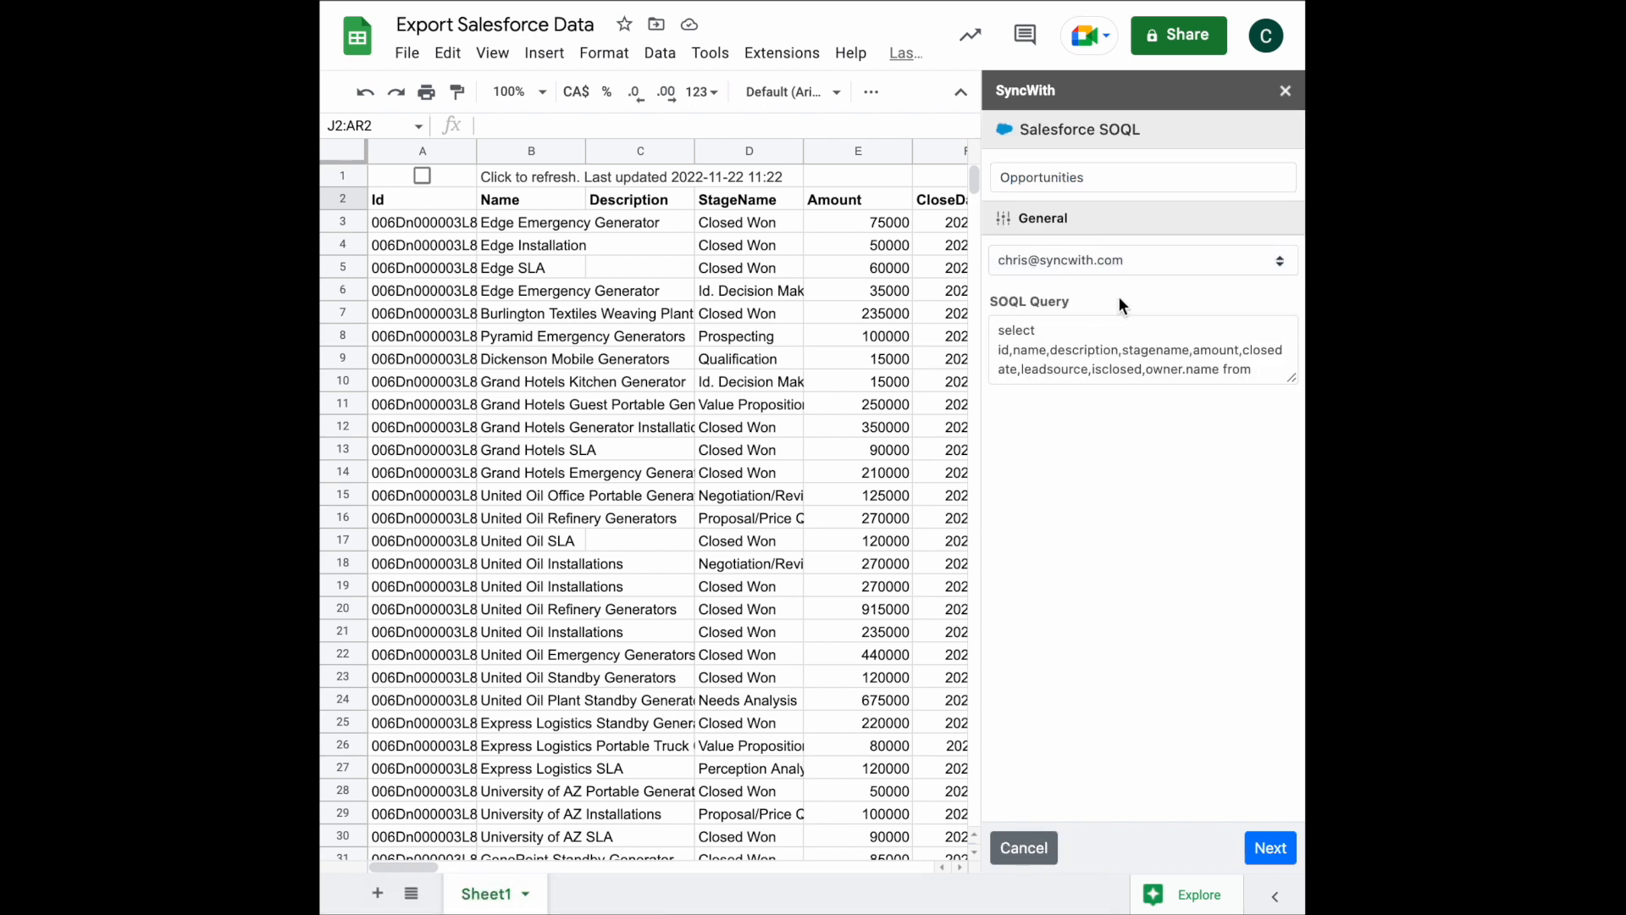
left_click(1287, 834)
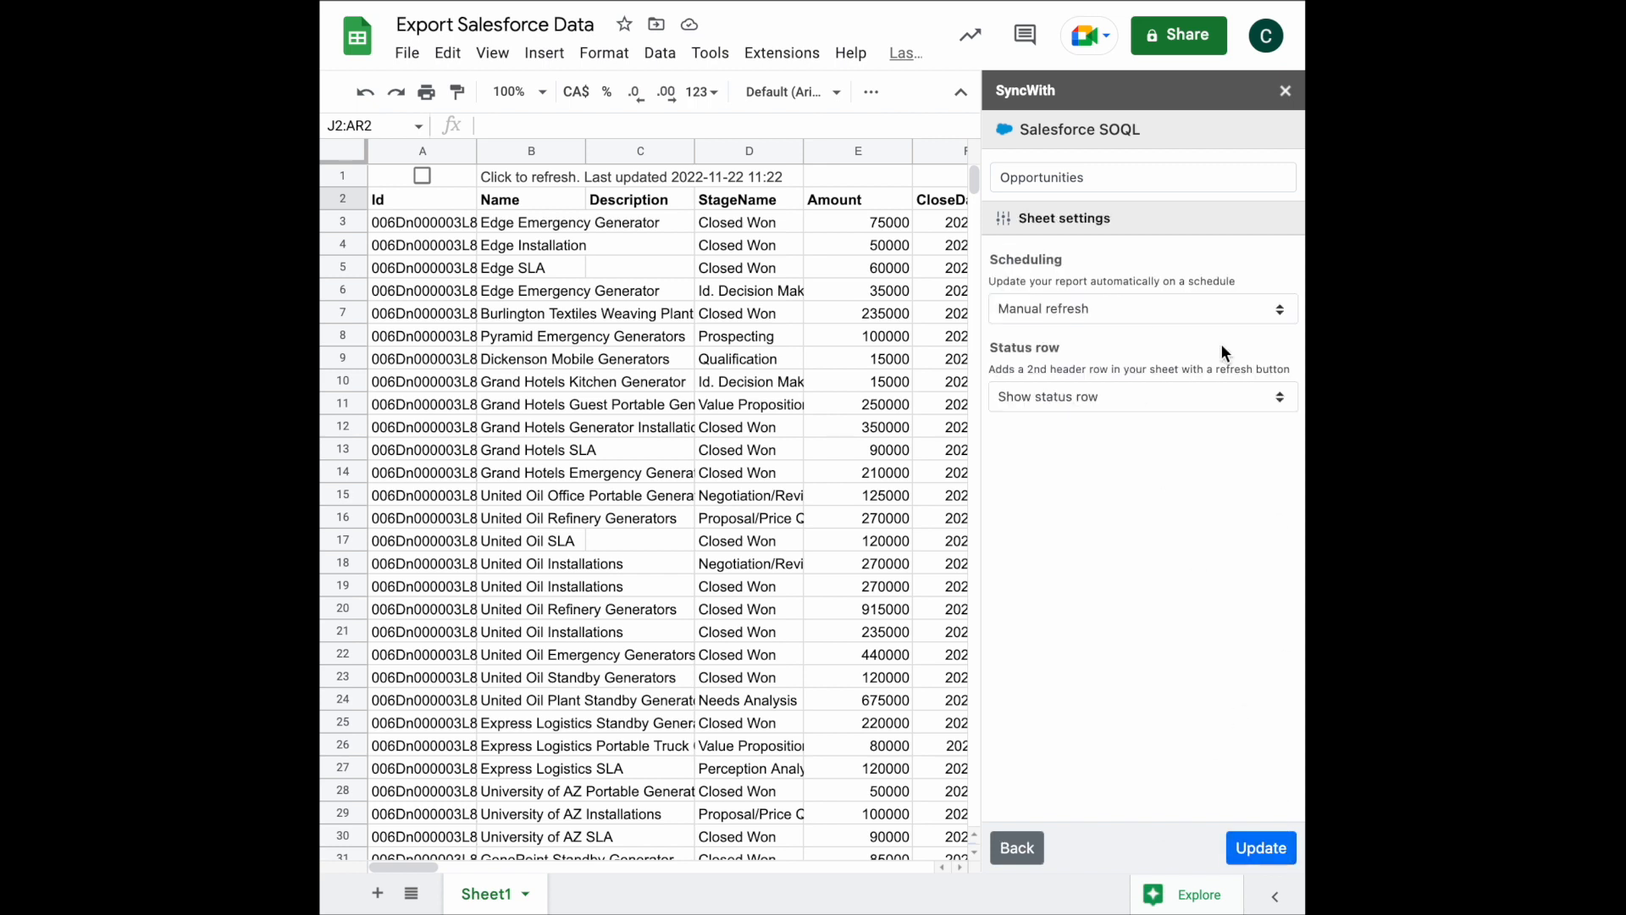
left_click(1119, 313)
left_click(1130, 334)
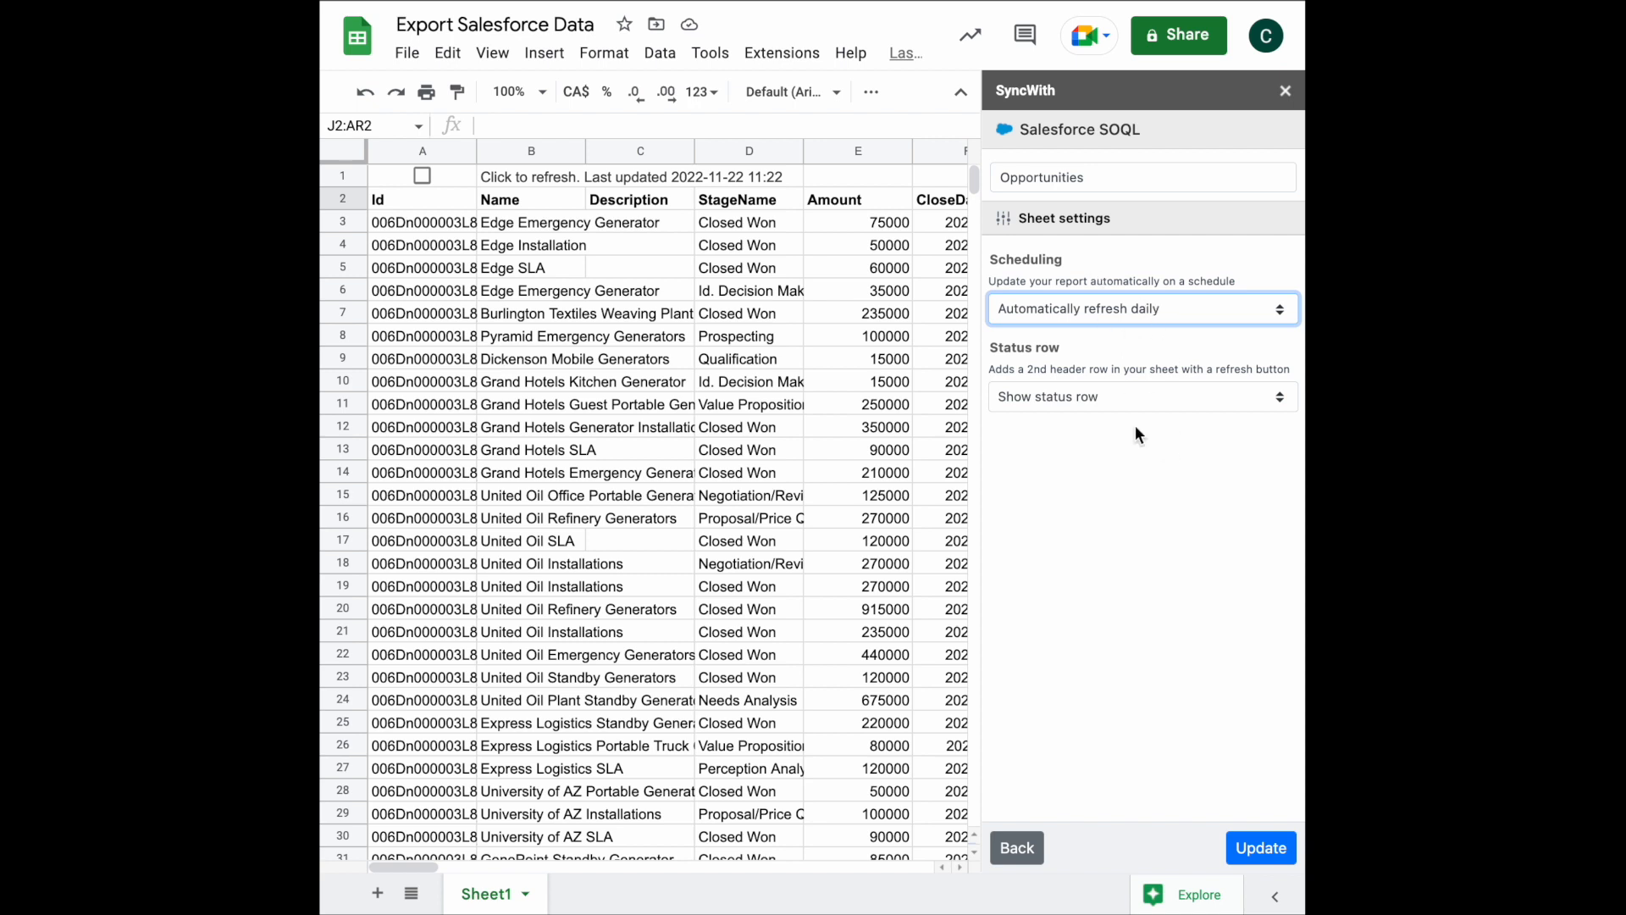
Step: Replace the limit clause at the end of the SOQL query with "order amount desc" and update the report
left_click(1017, 848)
left_click(1214, 371)
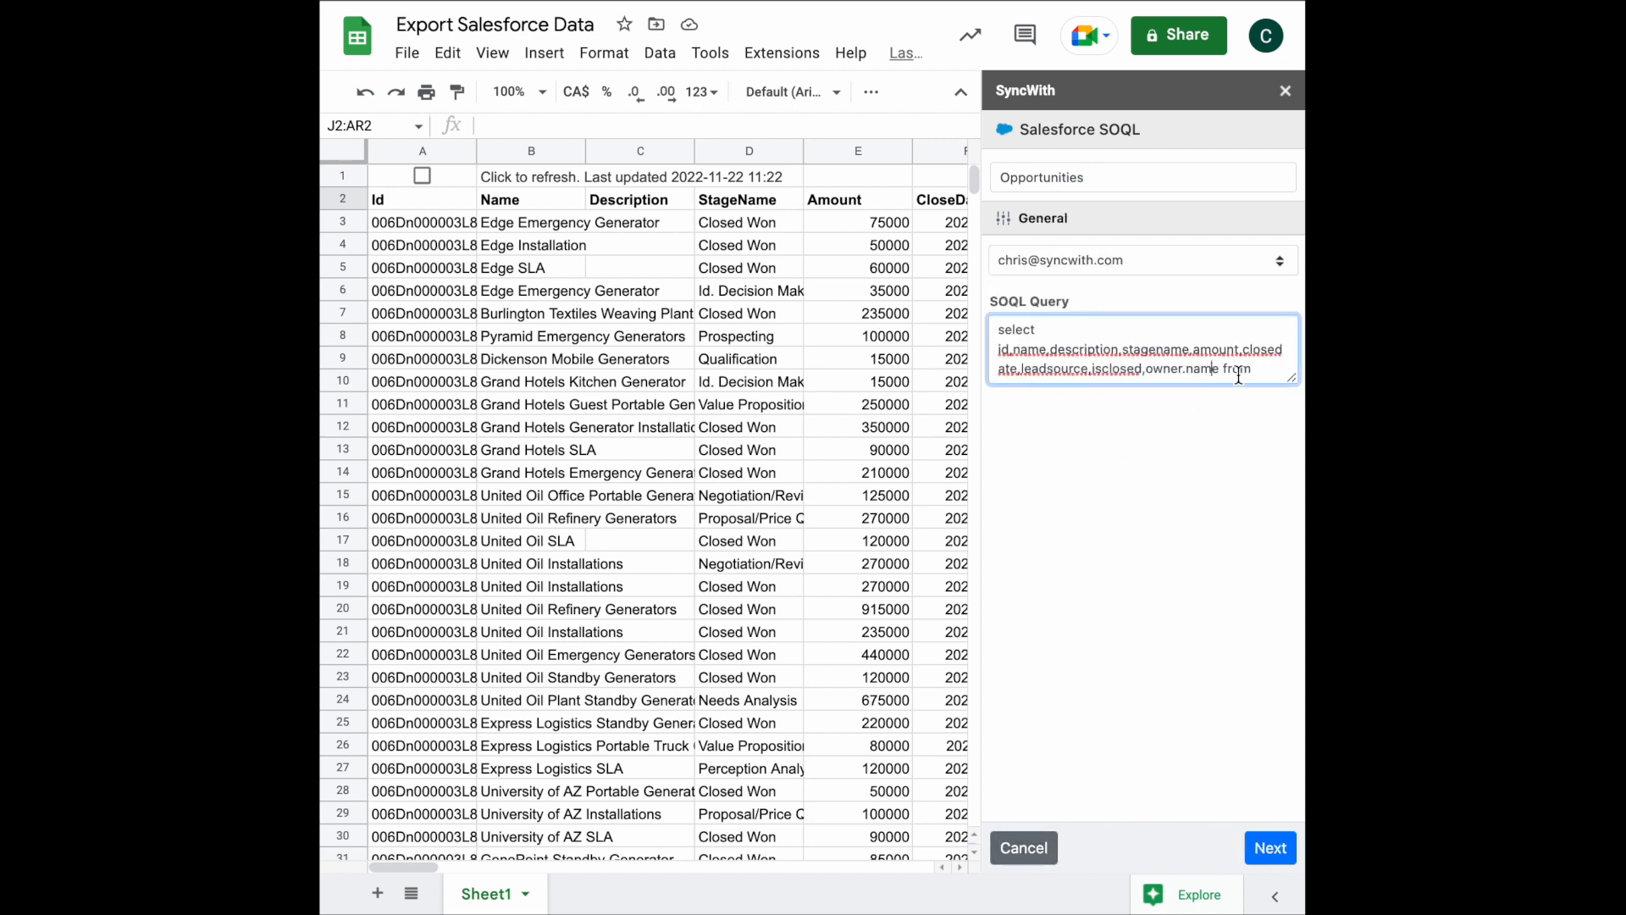
key("Down")
key("BackSpace")
key("BackSpace")
key("BackSpace")
key("BackSpace")
key("BackSpace")
key("BackSpace")
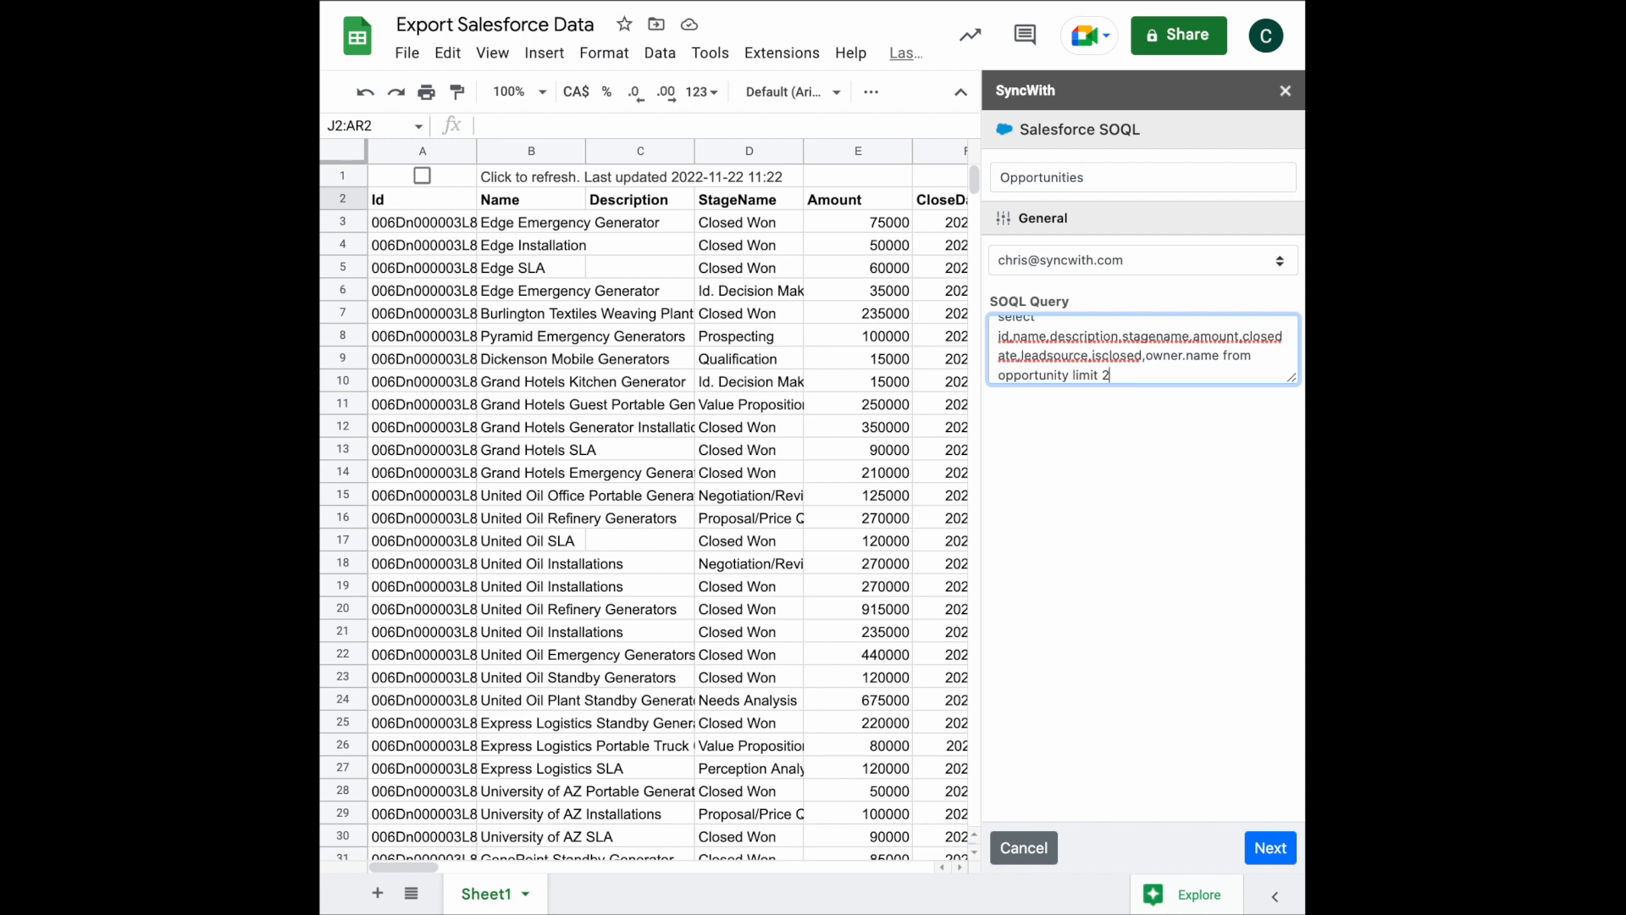
key("BackSpace")
key("BackSpace")
key("BackSpace")
type("order amount desc")
left_click(1271, 847)
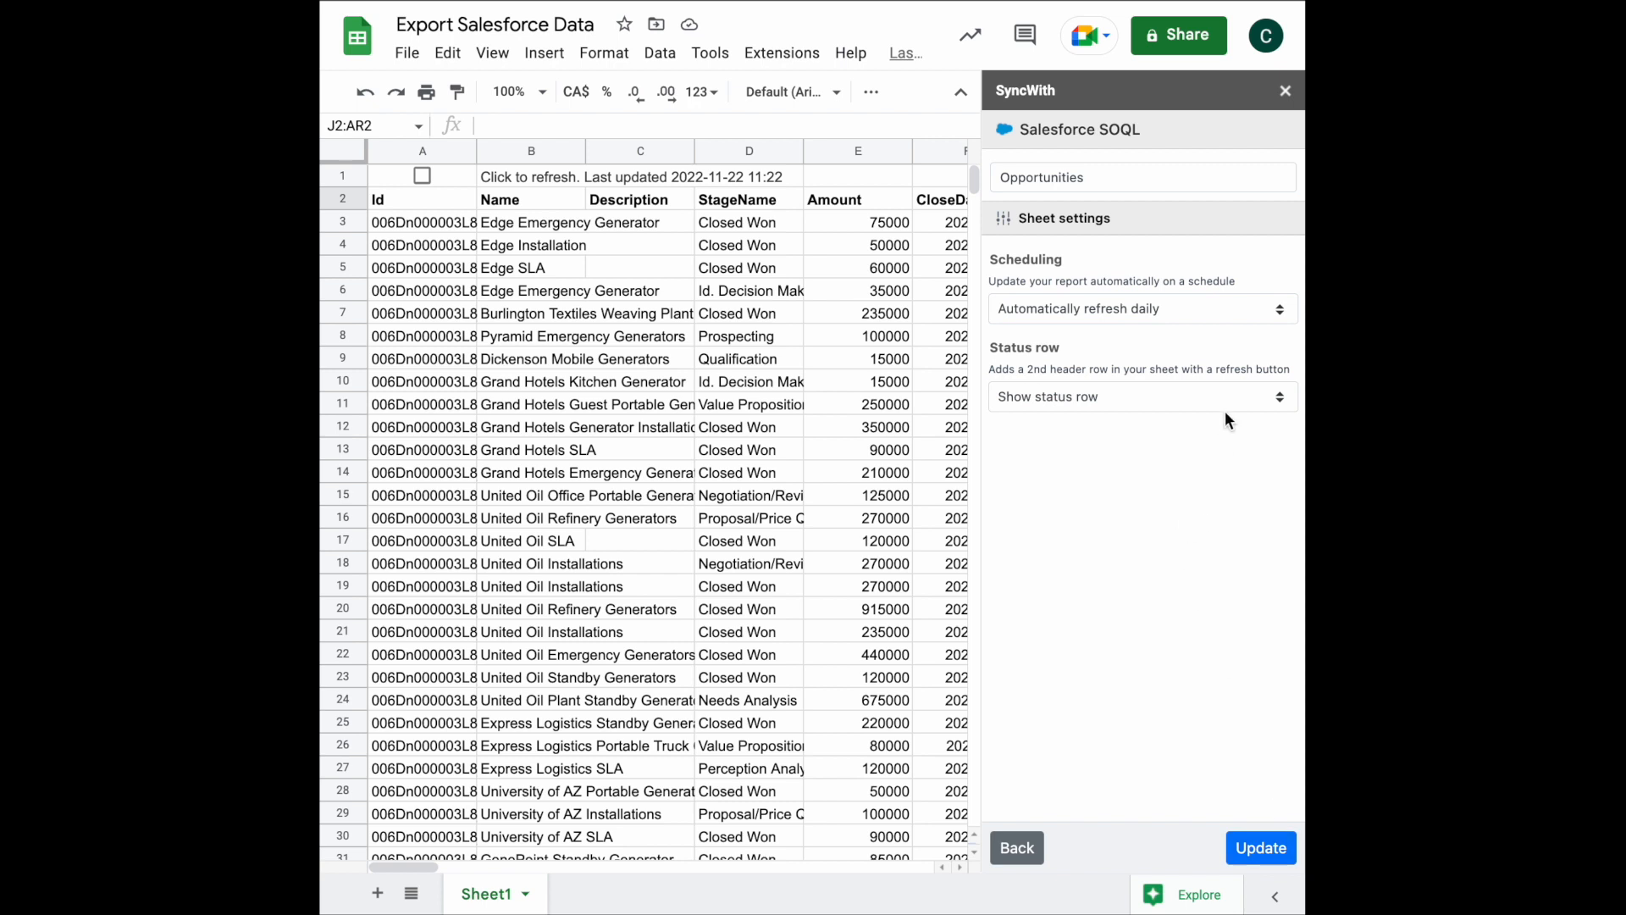
left_click(1266, 855)
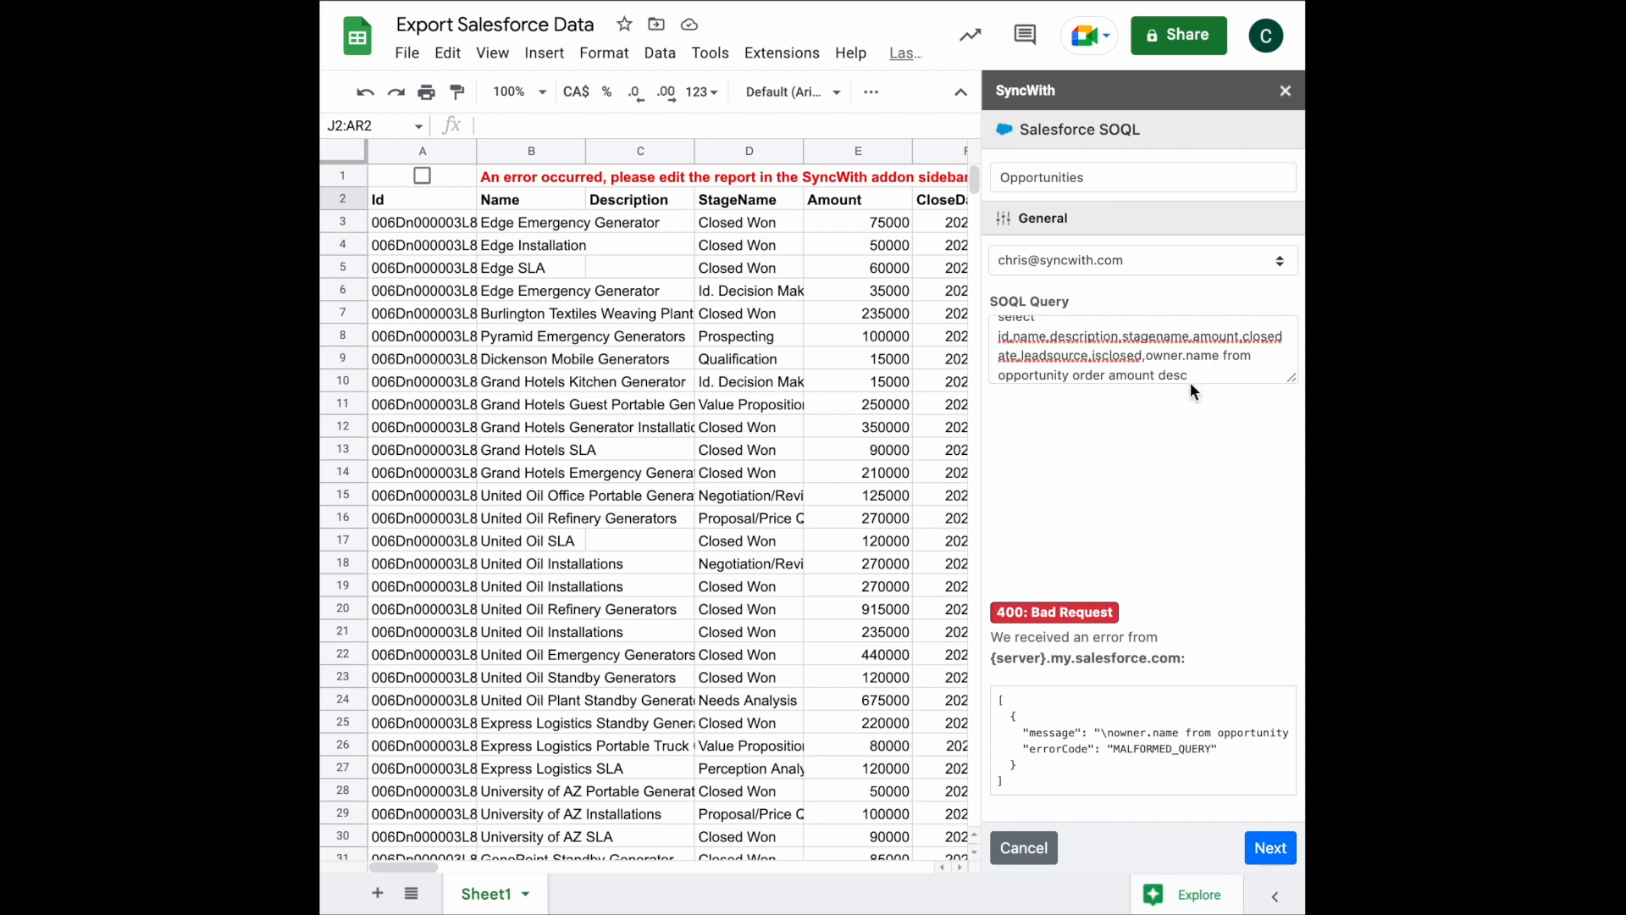
Step: Correct the query's sort clause to "order by amount desc" and check the Amount column, E2:E19, in the updated report
left_click(1090, 375)
type("by")
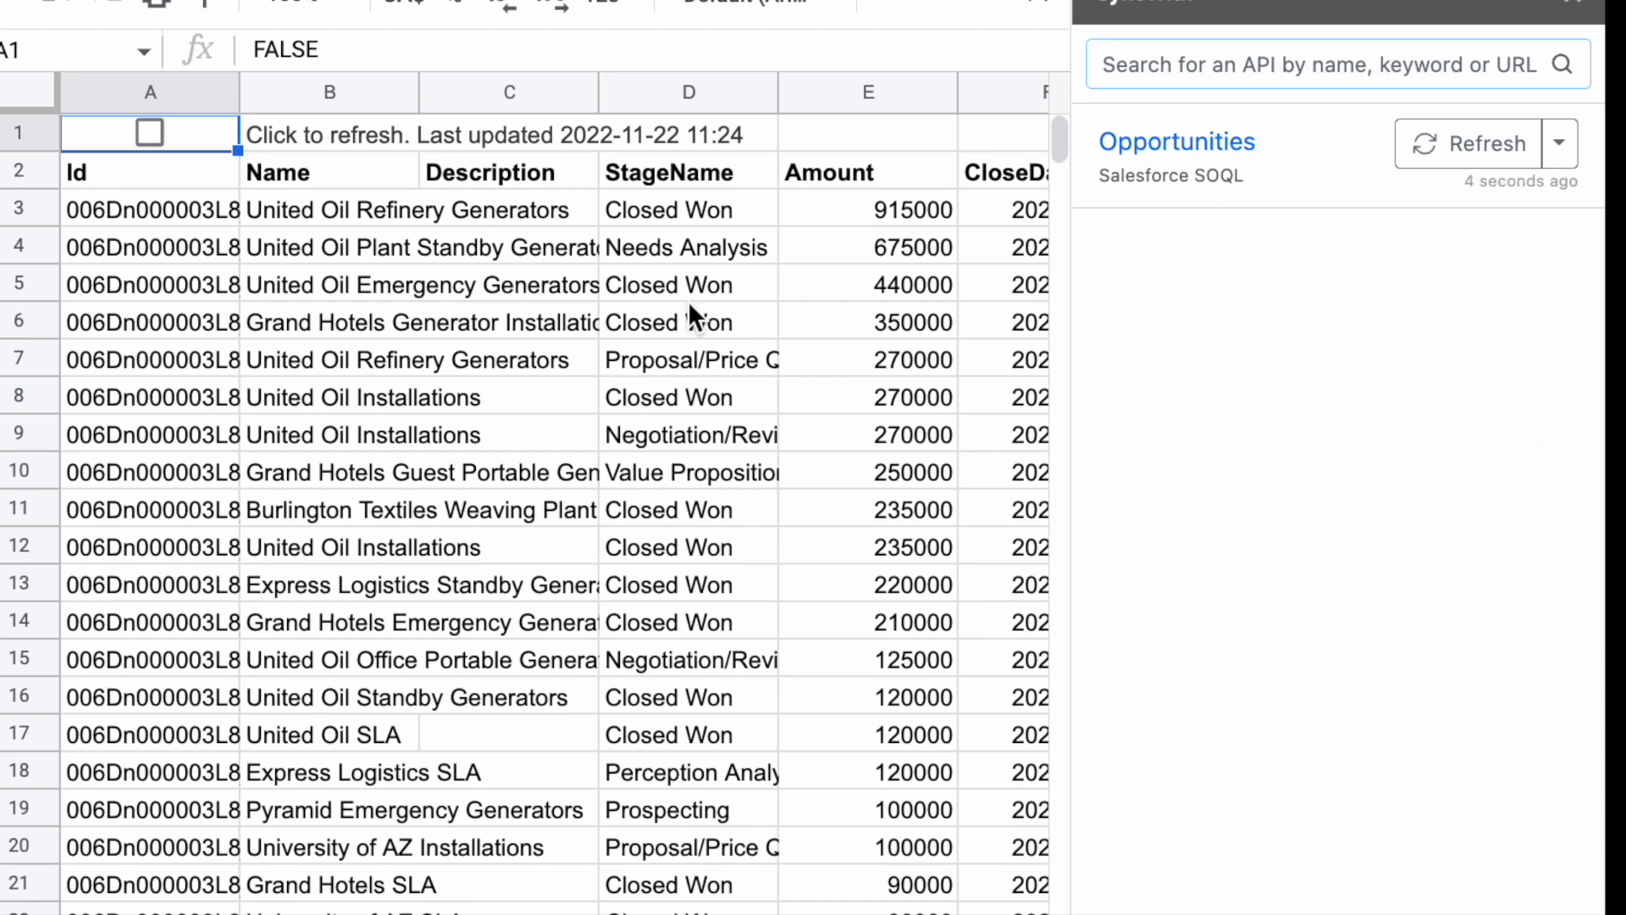
left_click_drag(866, 180, 908, 817)
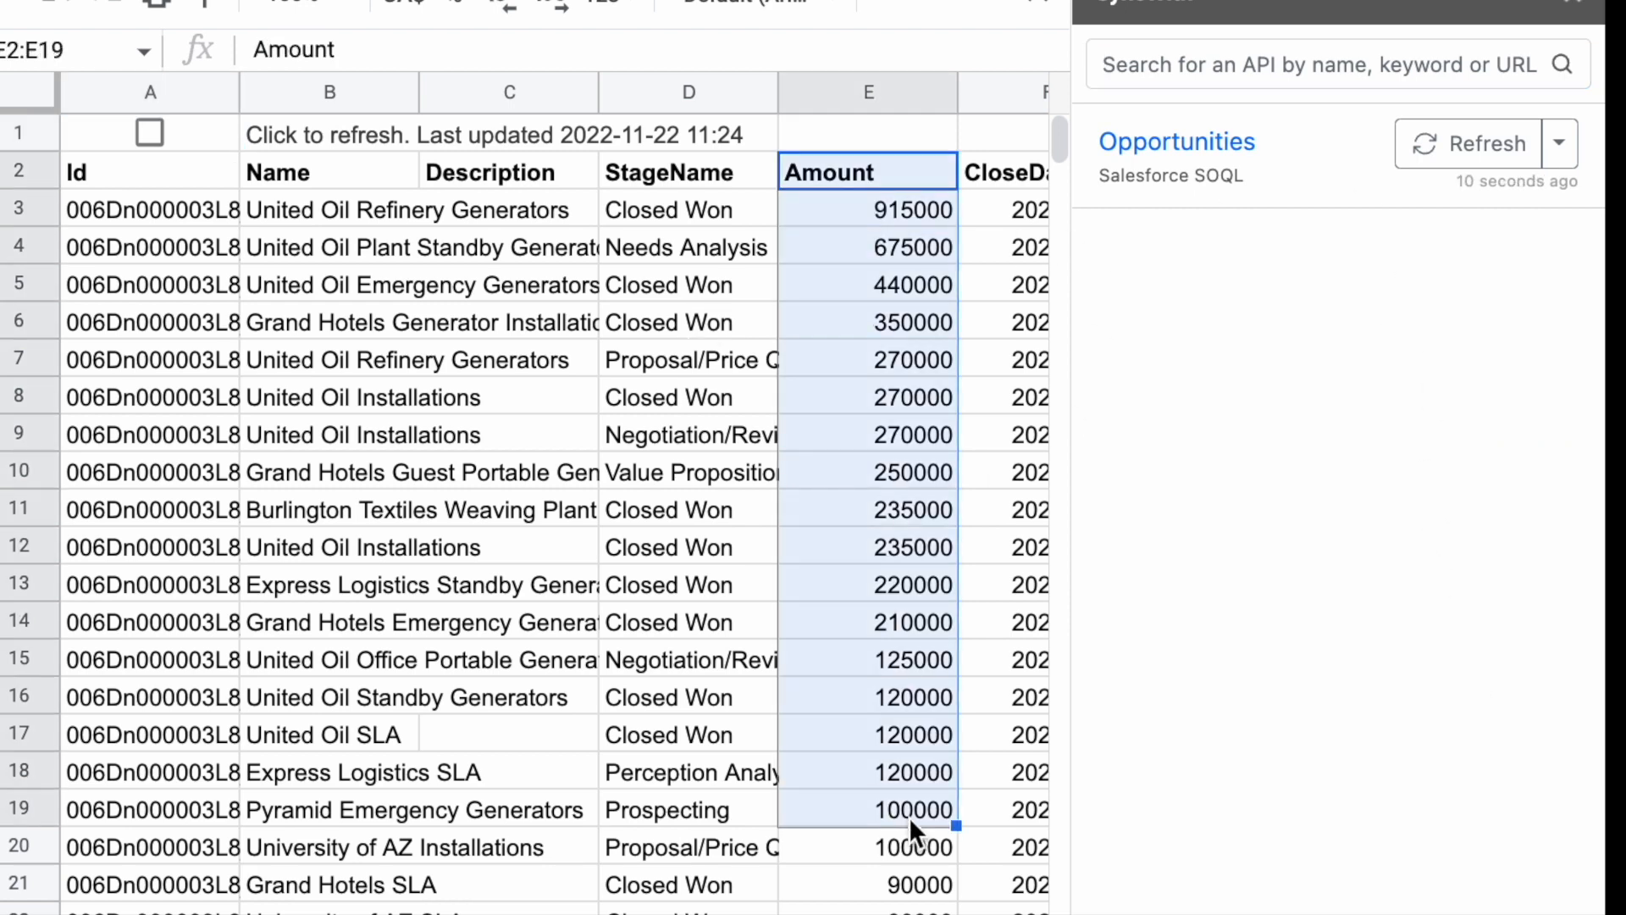
scroll(850, 498, "right", 2)
scroll(851, 498, "left", 2)
Step: Freeze the sheet's first two rows so the status row and column headers stay fixed
left_click_drag(48, 110, 42, 195)
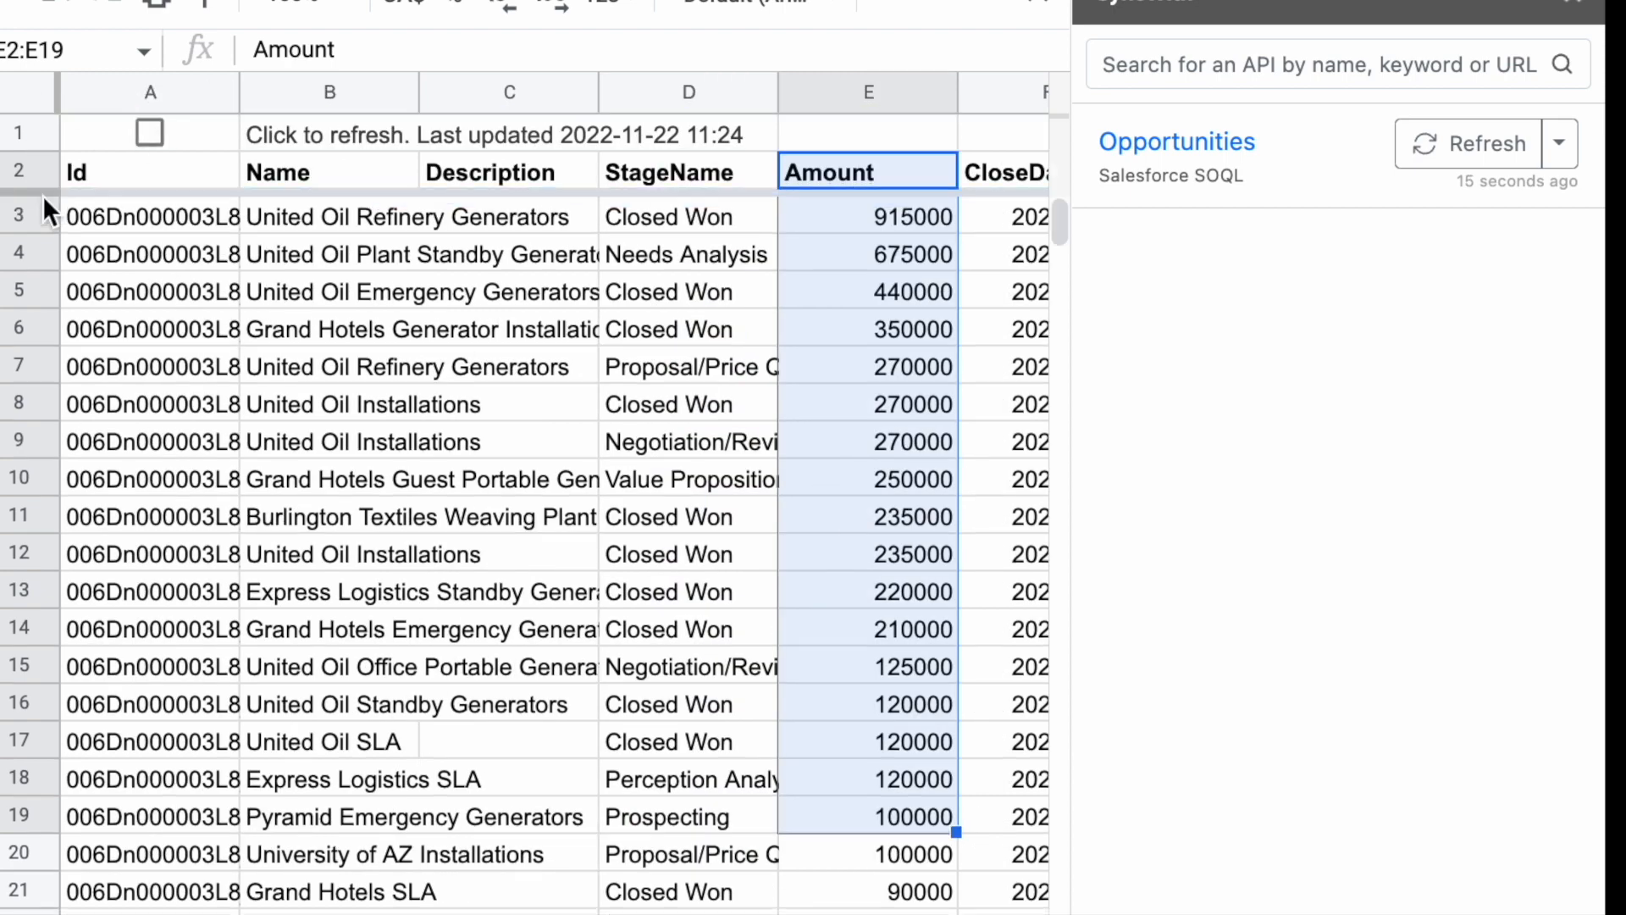
scroll(821, 491, "right", 3)
scroll(821, 491, "left", 3)
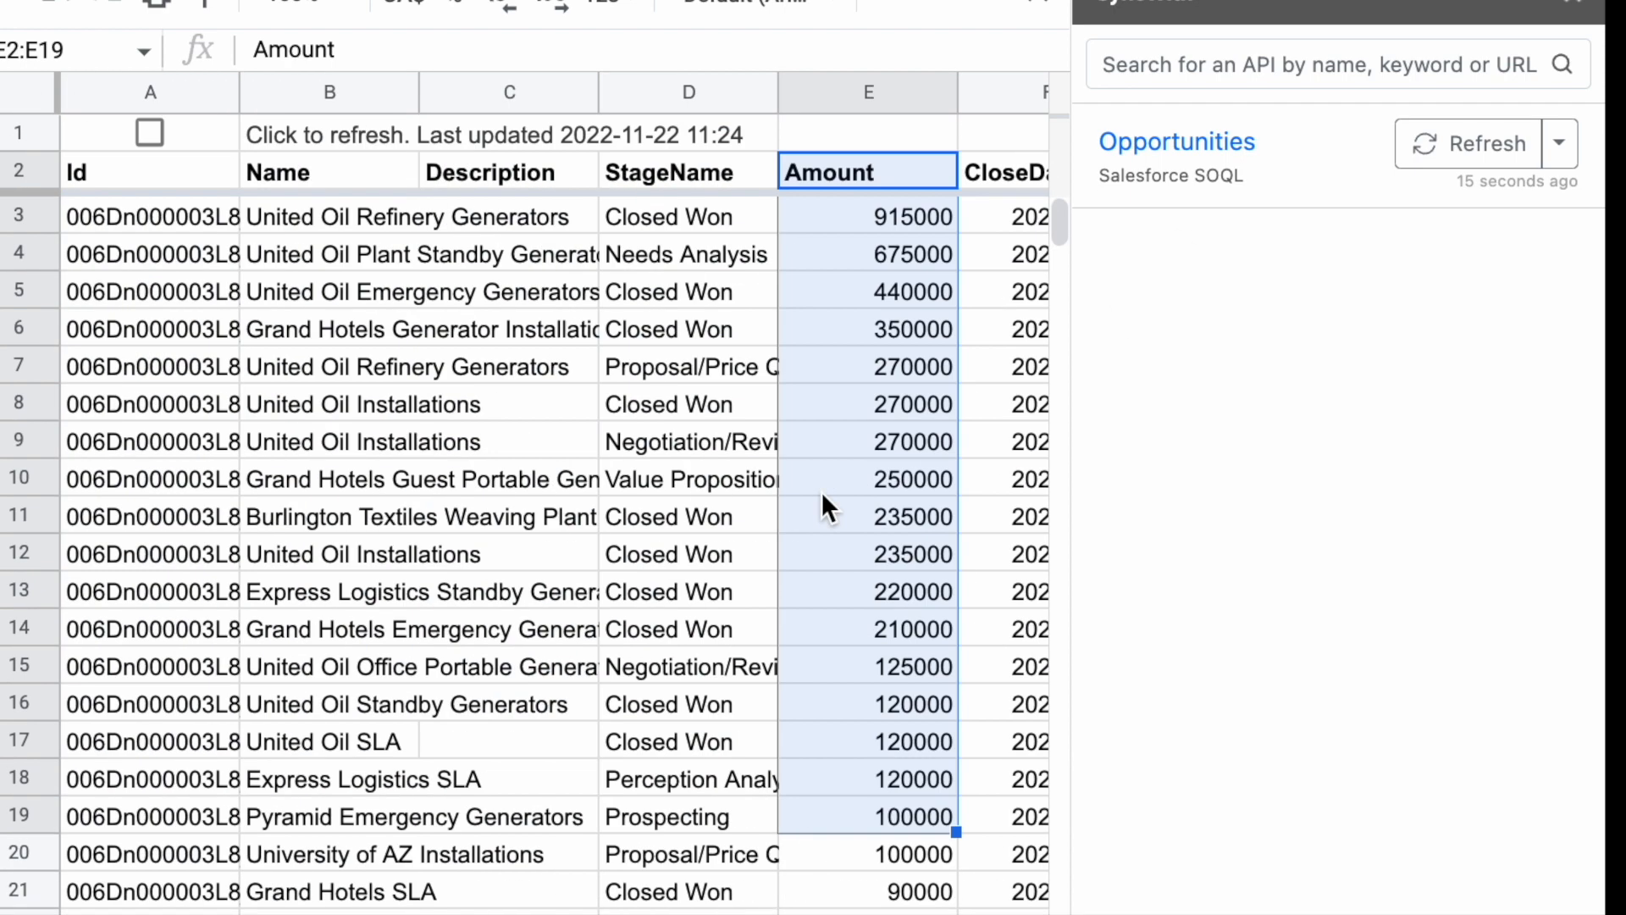